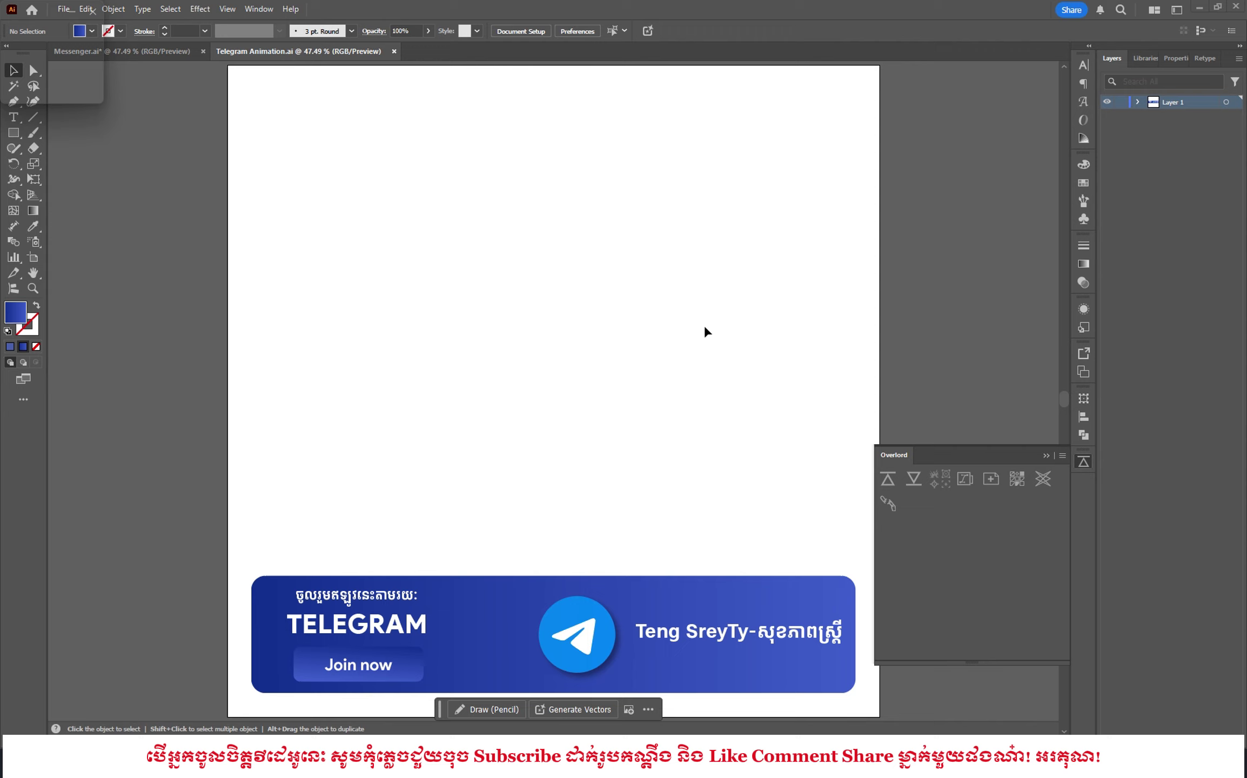
- Examine the objects inside Layer 1 by expanding it and selecting the whole Telegram banner, and clear the selection
click(1137, 101)
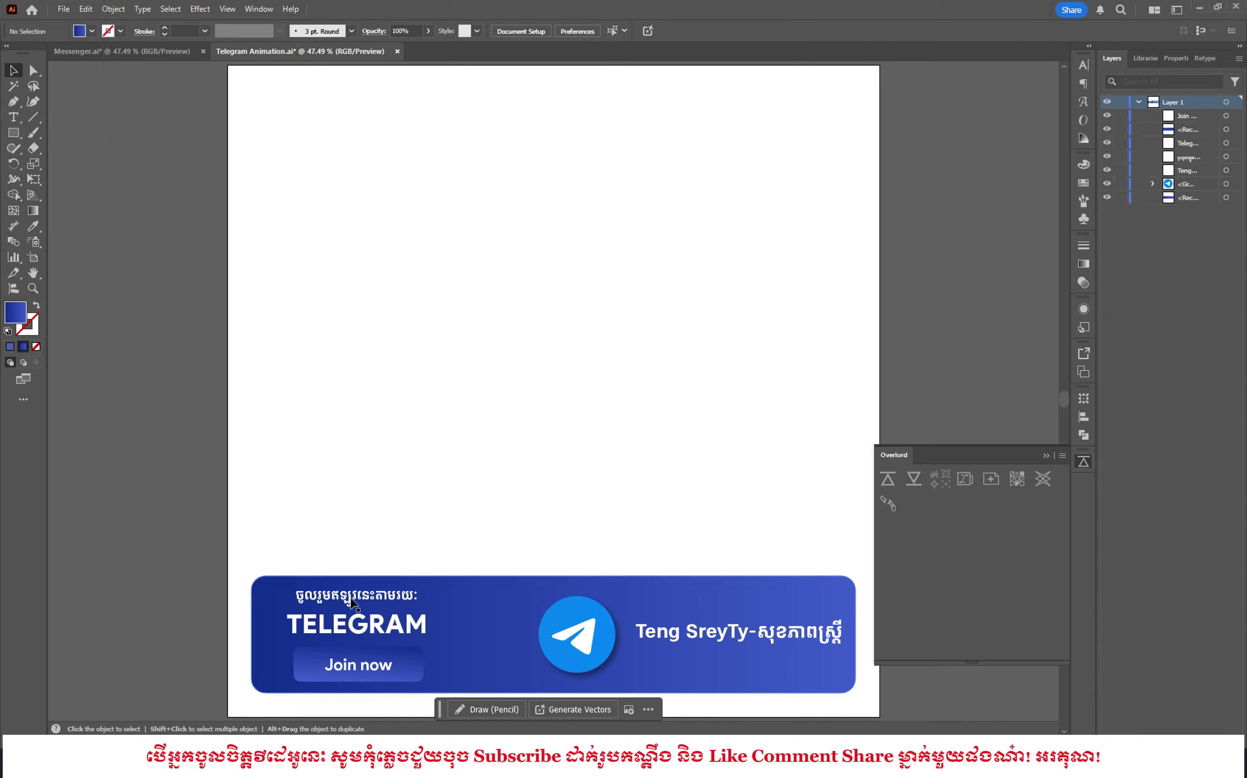
drag(190, 534, 893, 703)
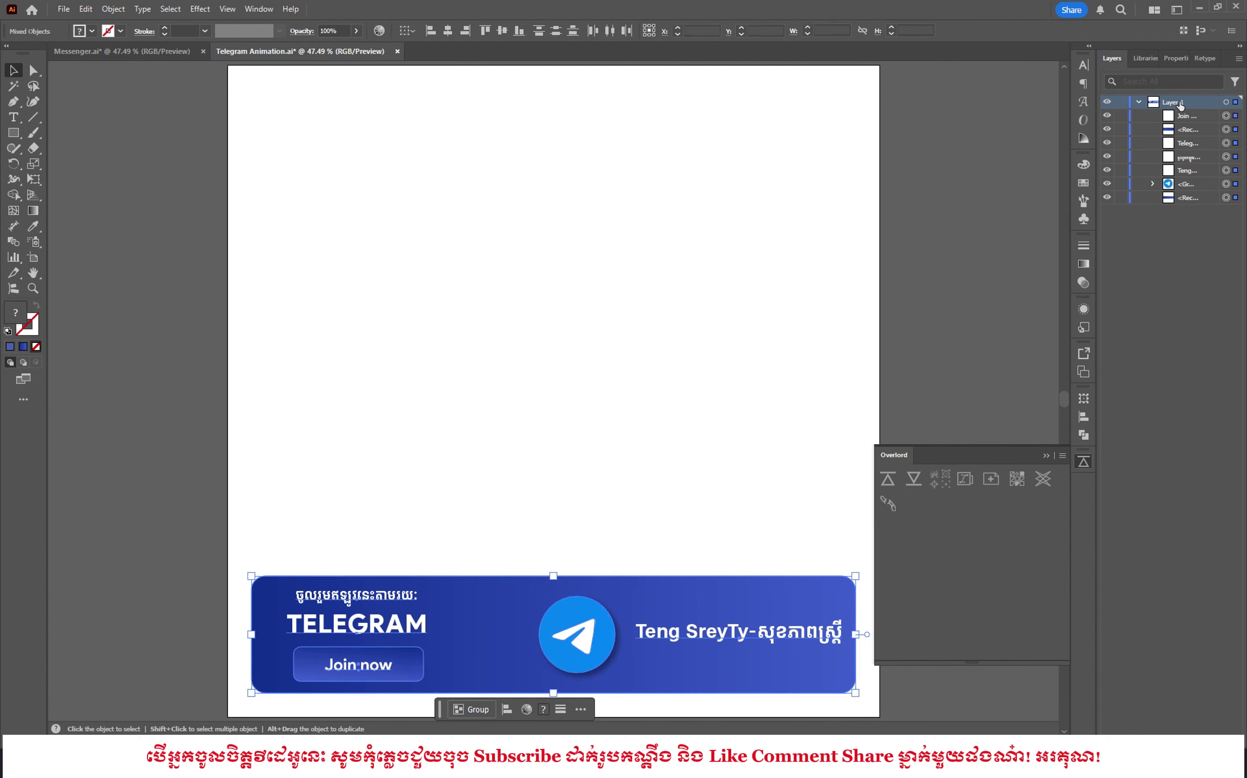
click(1138, 102)
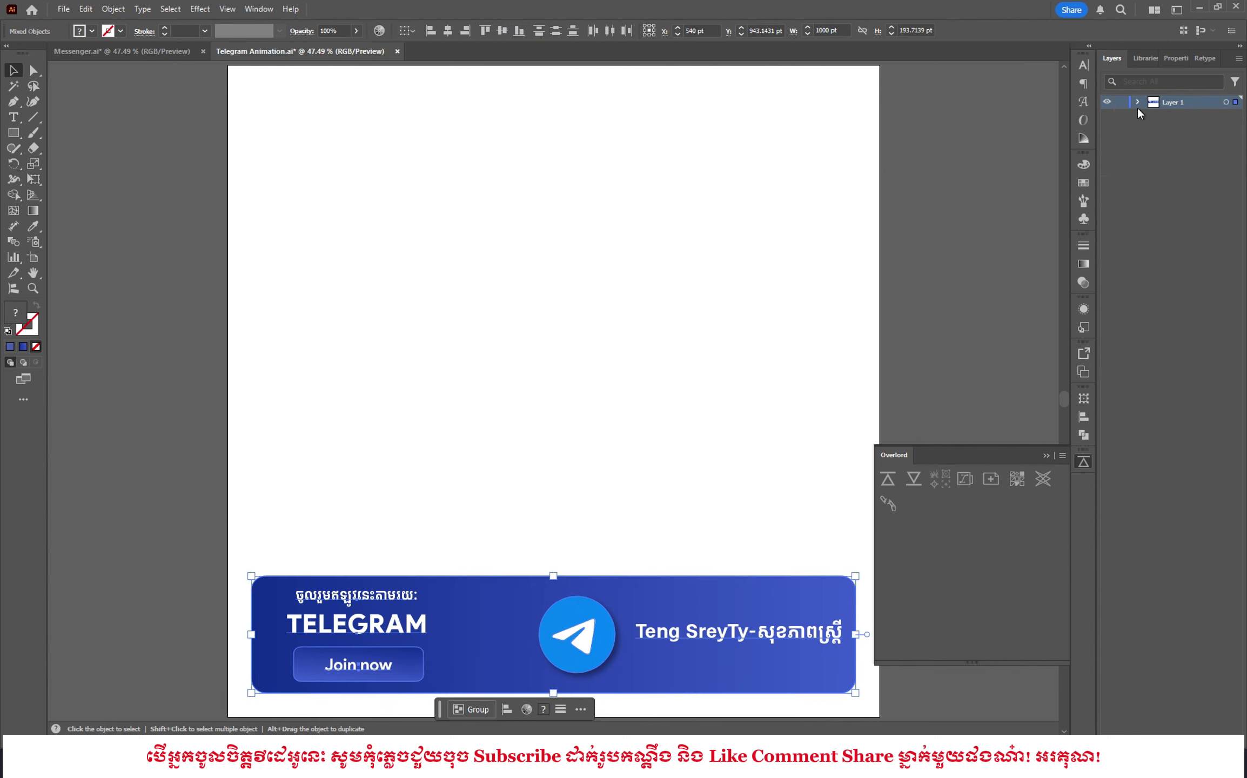
click(1138, 102)
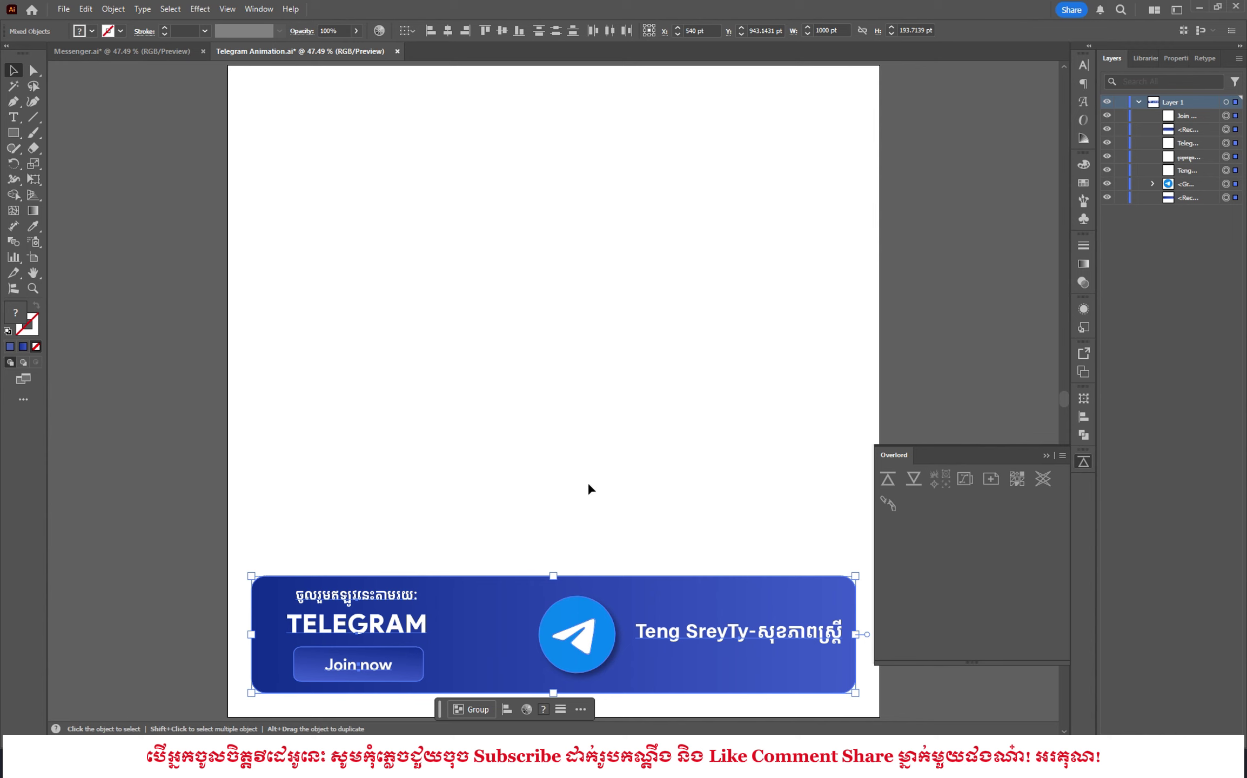
click(548, 661)
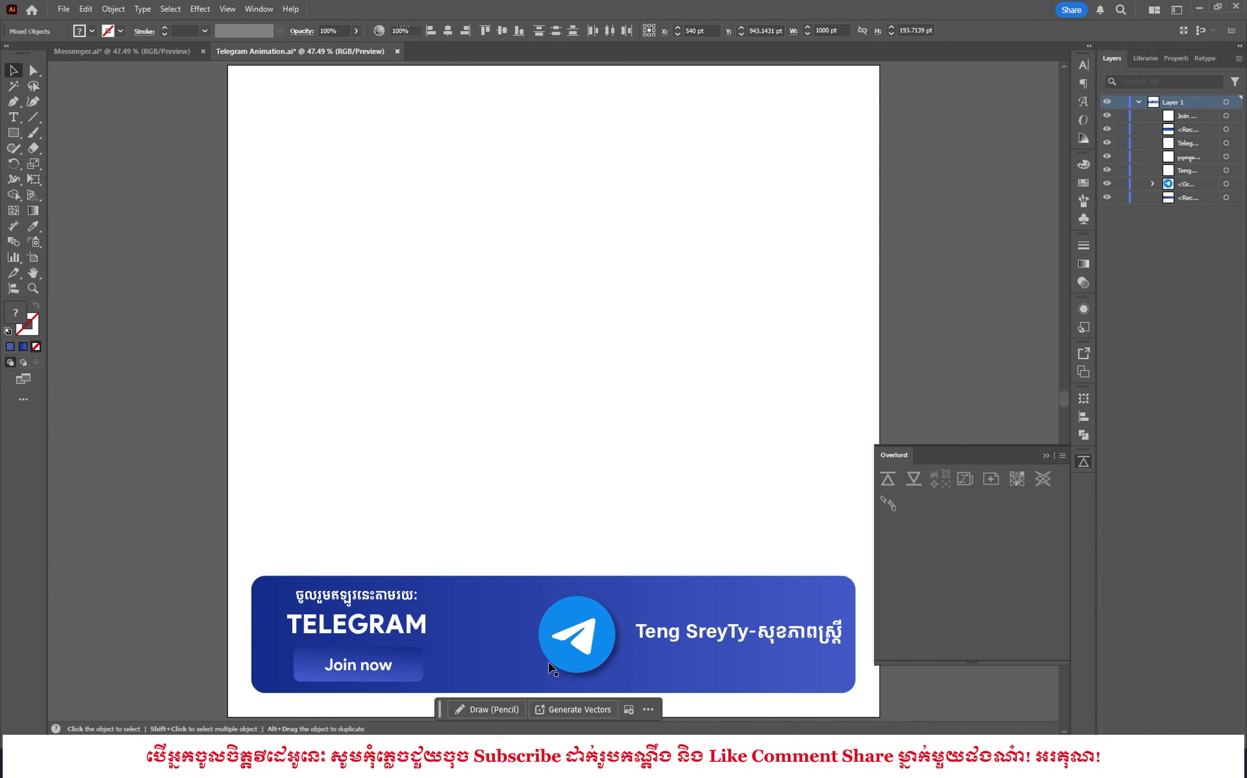
click(431, 474)
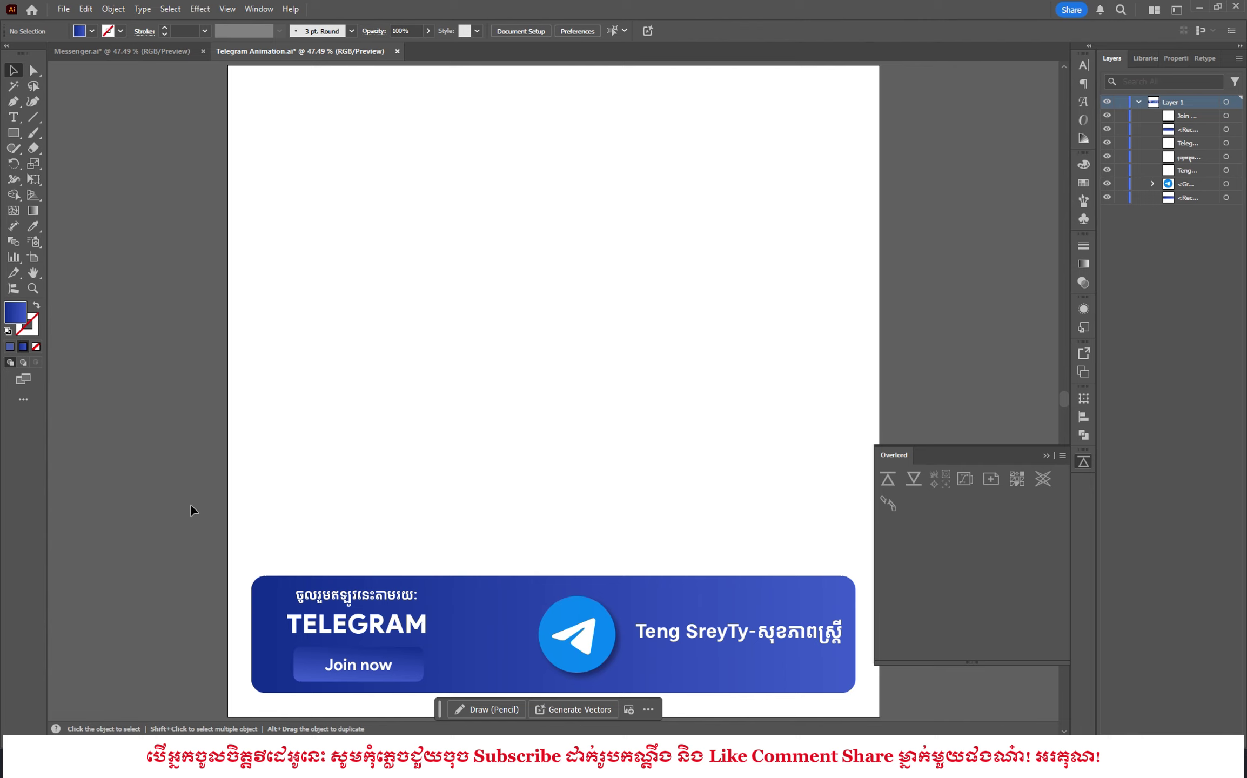
- Select the entire Telegram banner, transfer it to After Effects with Overlord, and switch to After Effects
drag(196, 457, 937, 703)
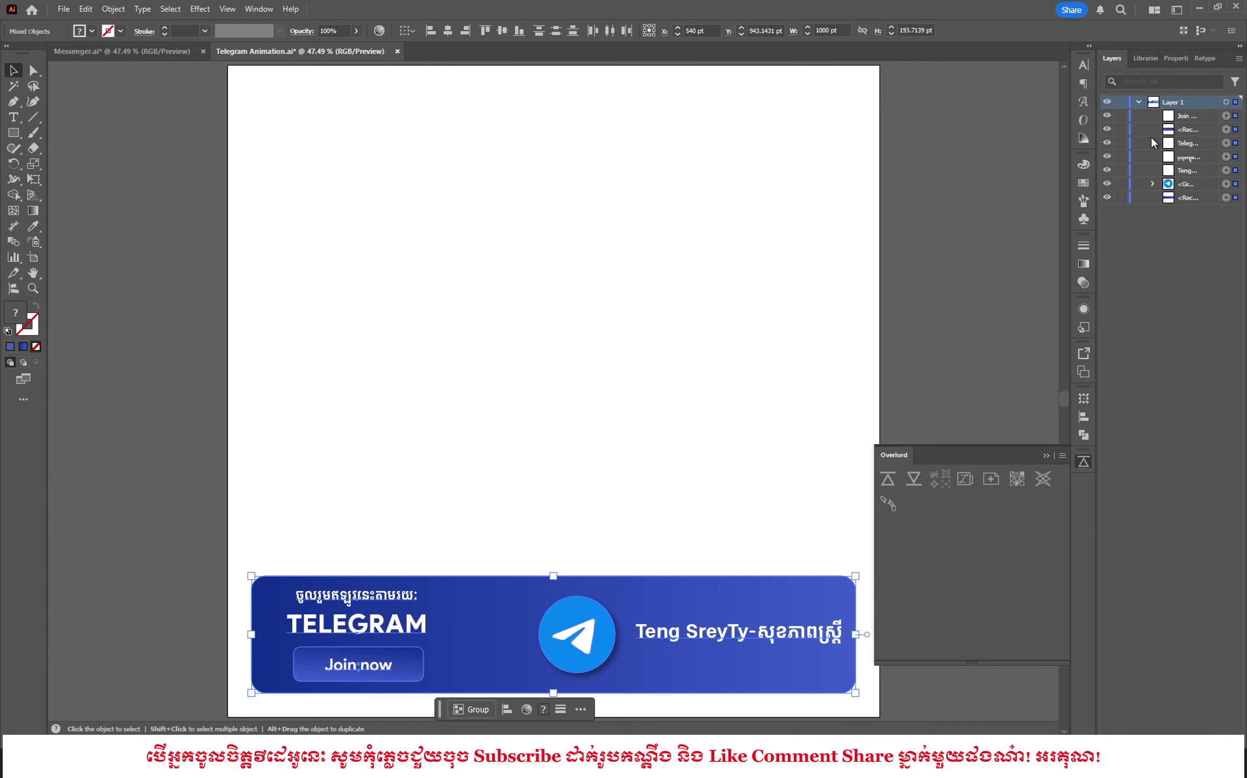
click(1139, 101)
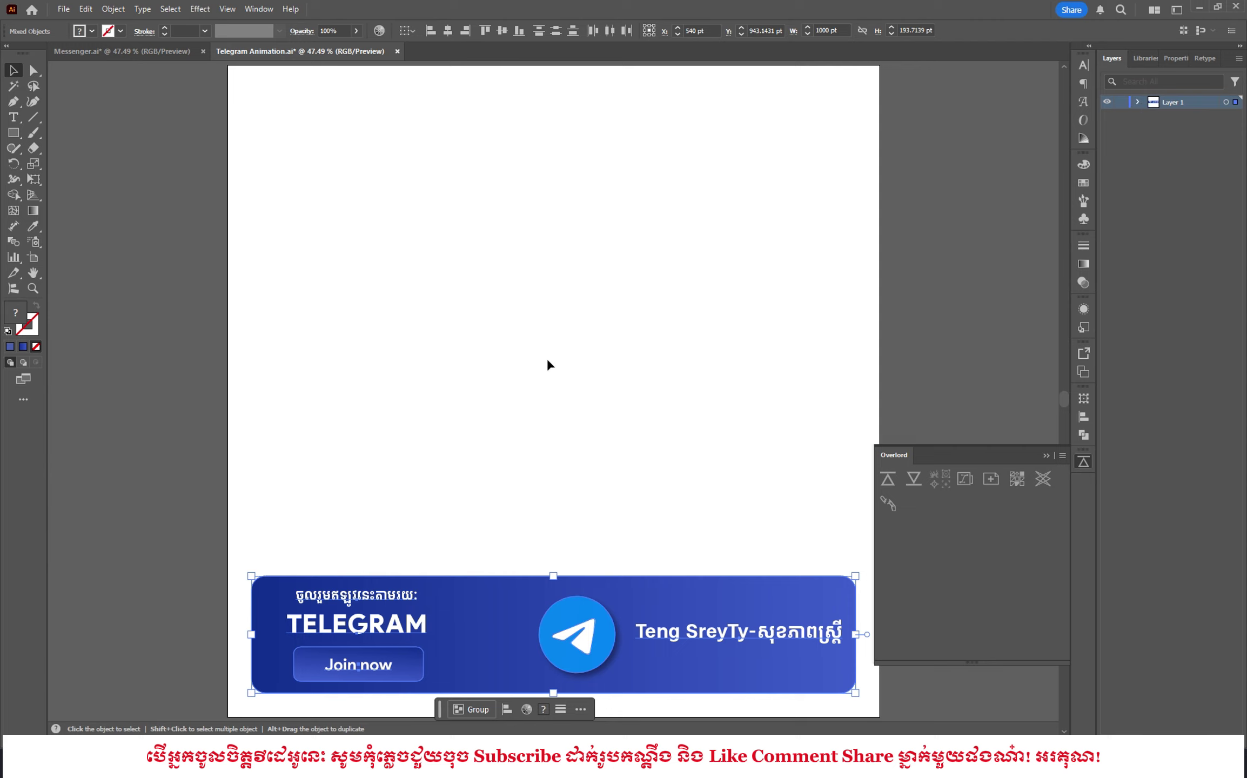
click(888, 479)
click(409, 767)
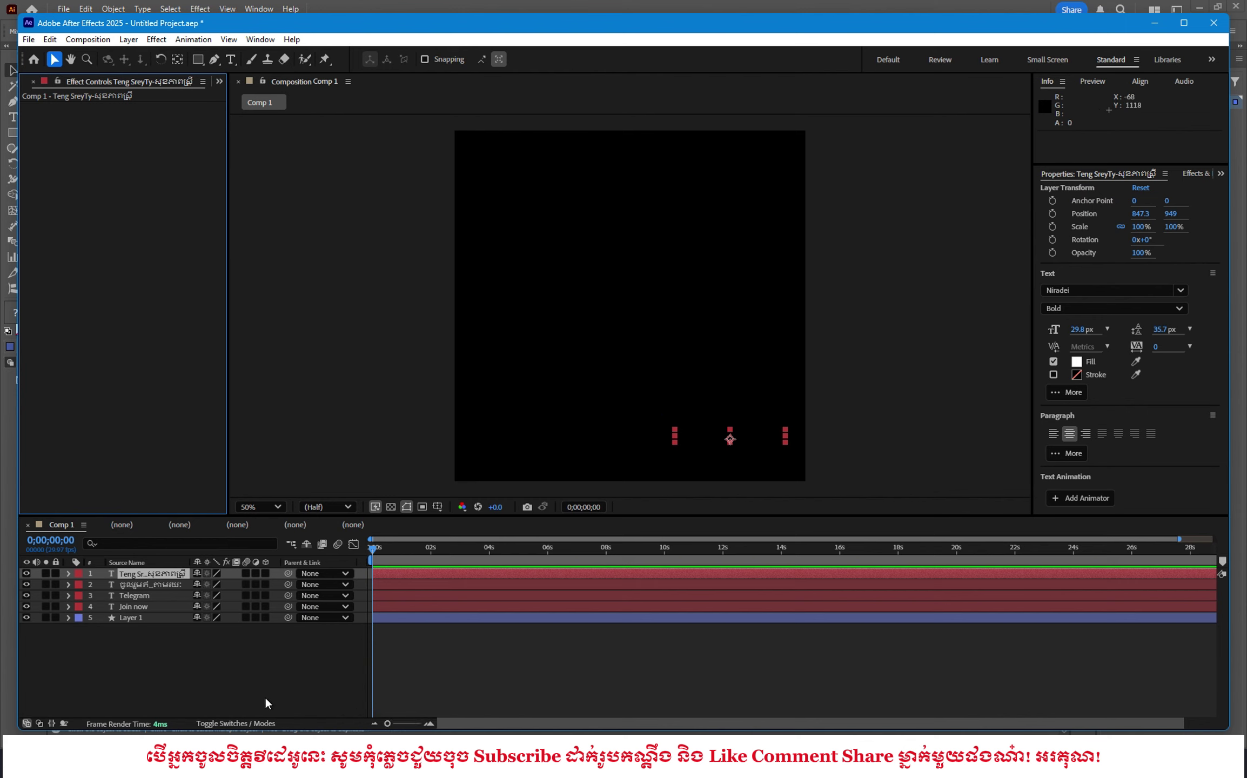
- Inspect how the transferred banner is split into one shape layer and separate text layers in Comp 1
click(240, 677)
click(639, 414)
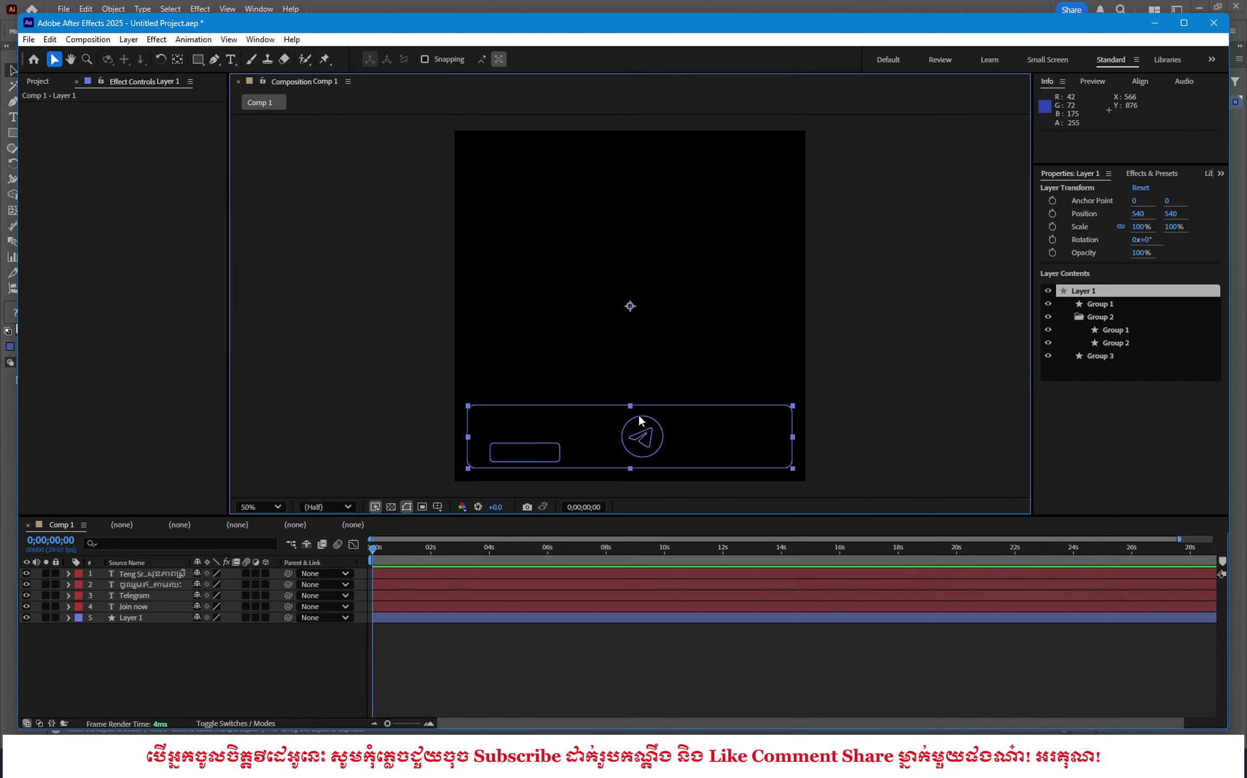
click(365, 350)
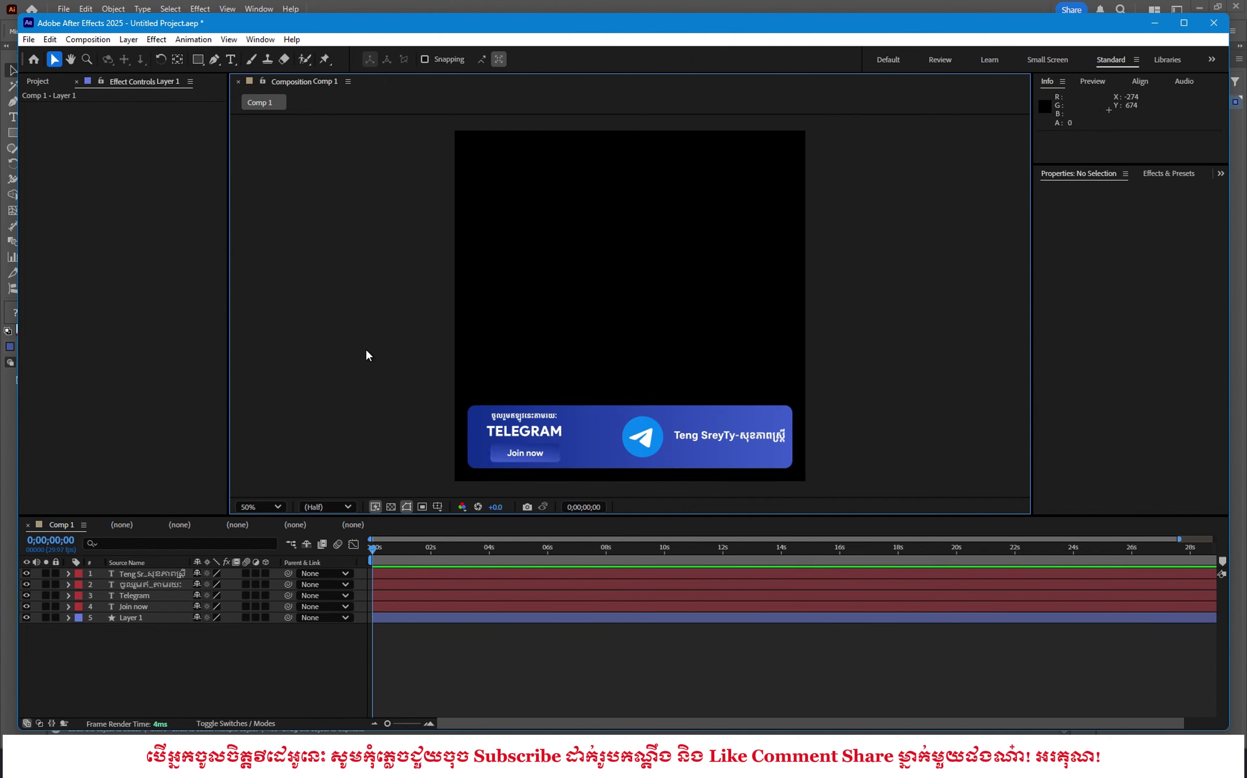
drag(380, 361, 857, 478)
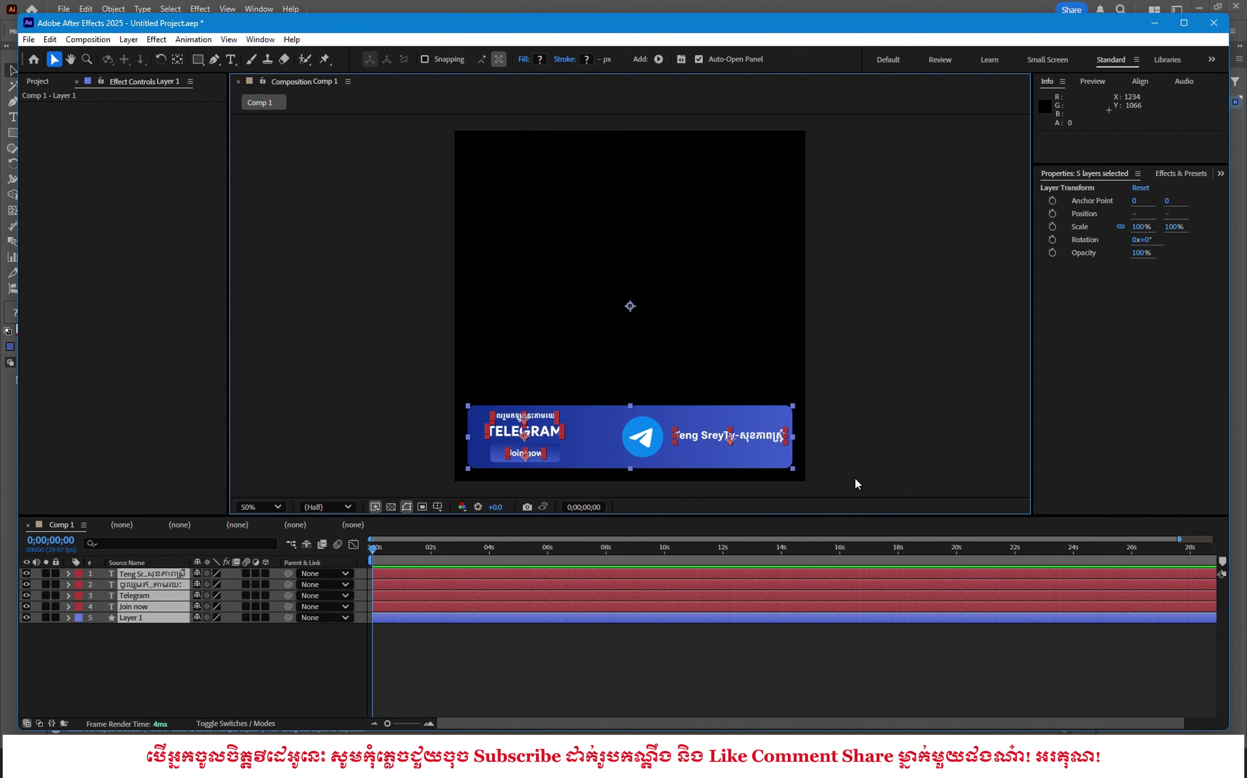
click(445, 667)
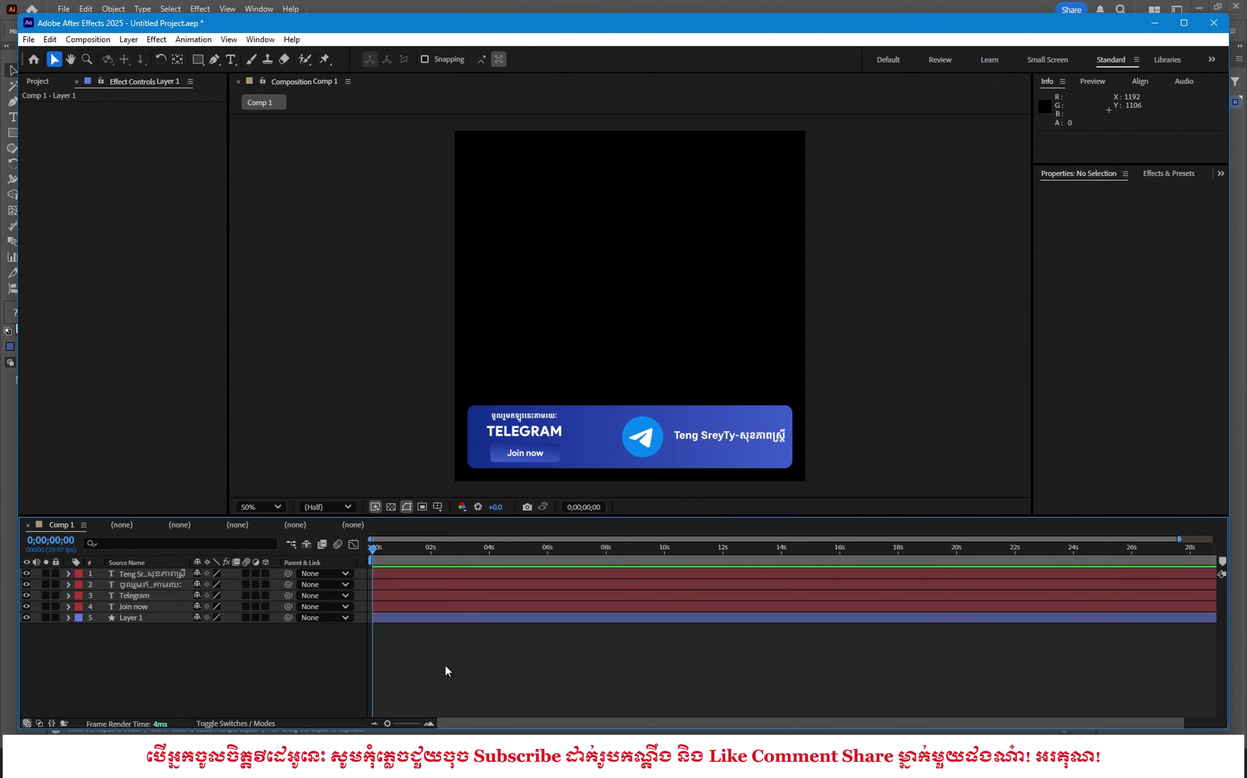
- Try moving the banner's shape layer upward to position 608, 192, and undo the move
click(586, 420)
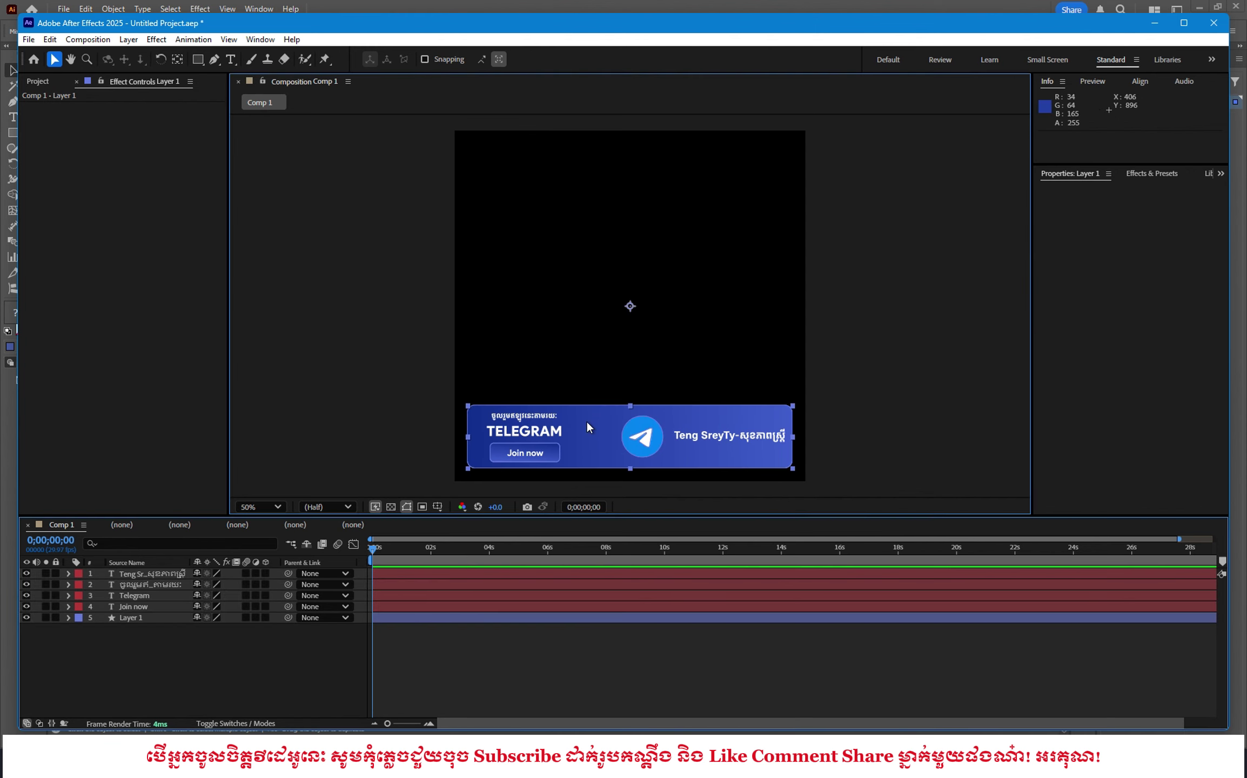
drag(587, 424, 612, 315)
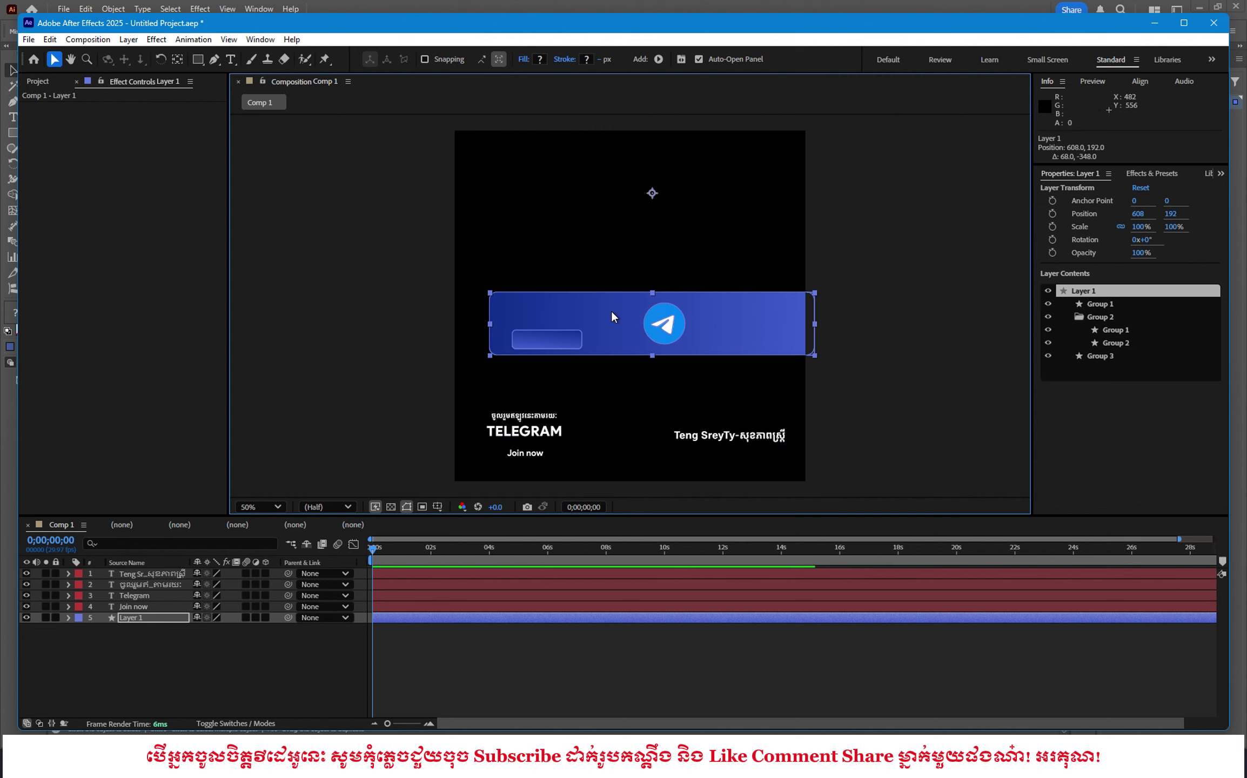
key(ctrl+z)
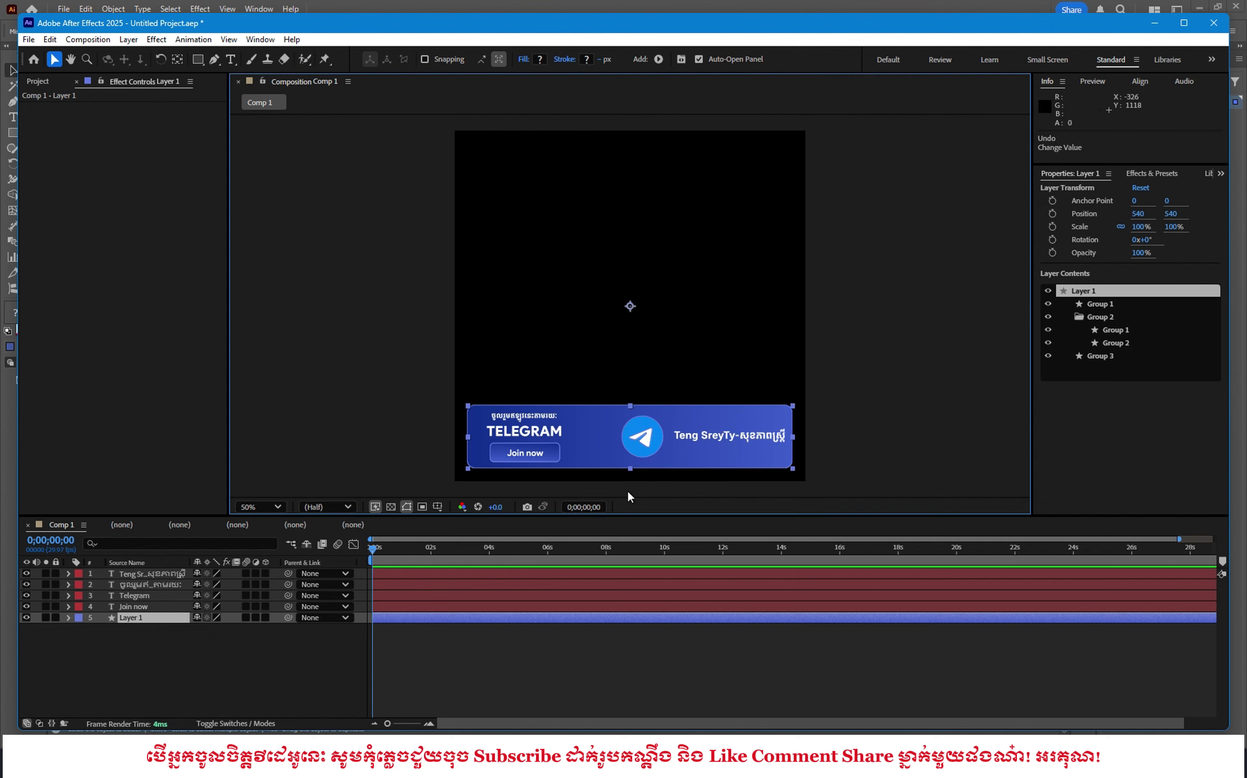
click(581, 674)
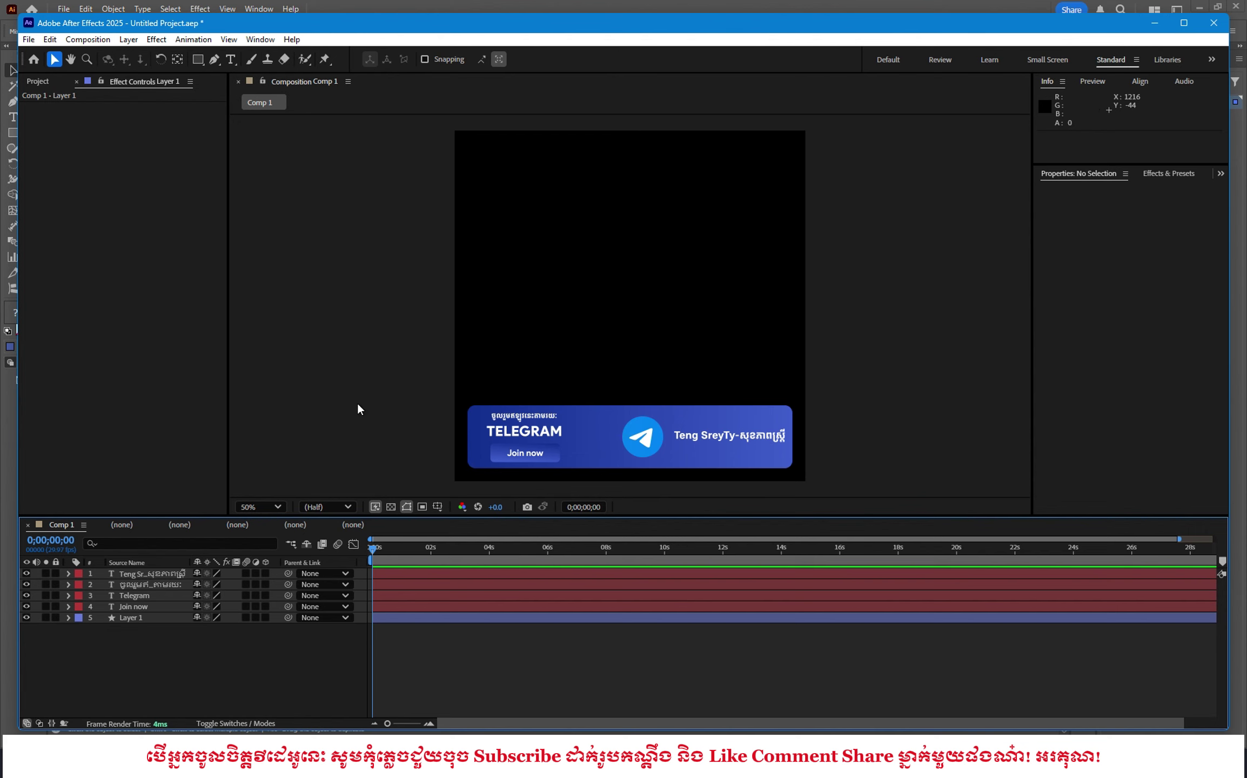
- Check the combined shapes of Layer 1 by moving it up to position 618, 298, and undo the move
drag(333, 347, 895, 492)
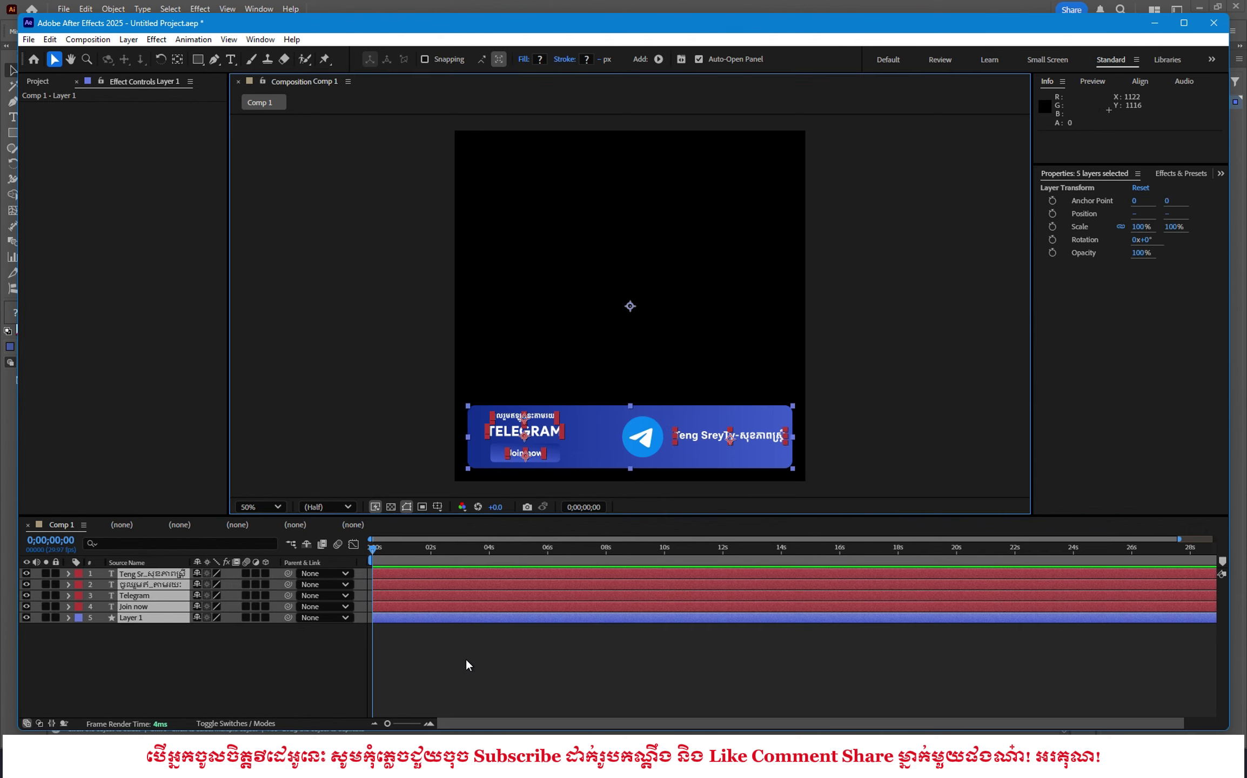
click(190, 667)
click(140, 618)
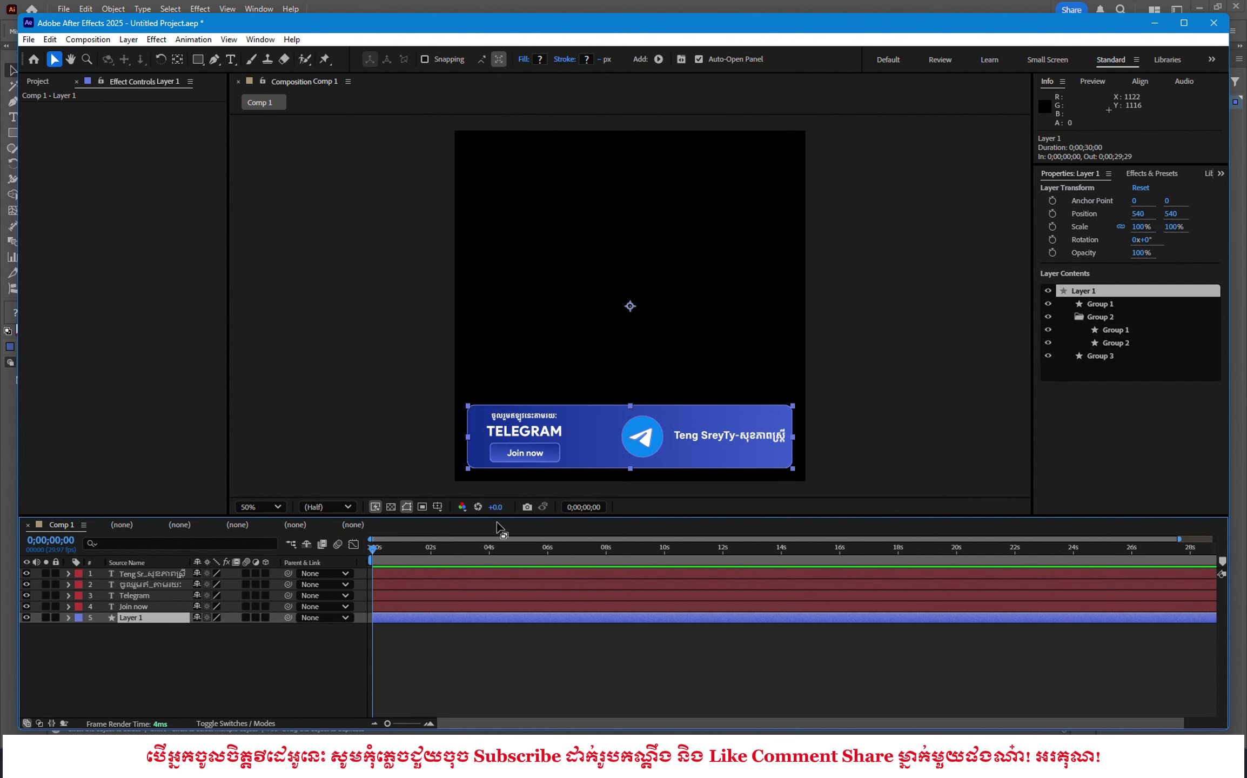
click(775, 319)
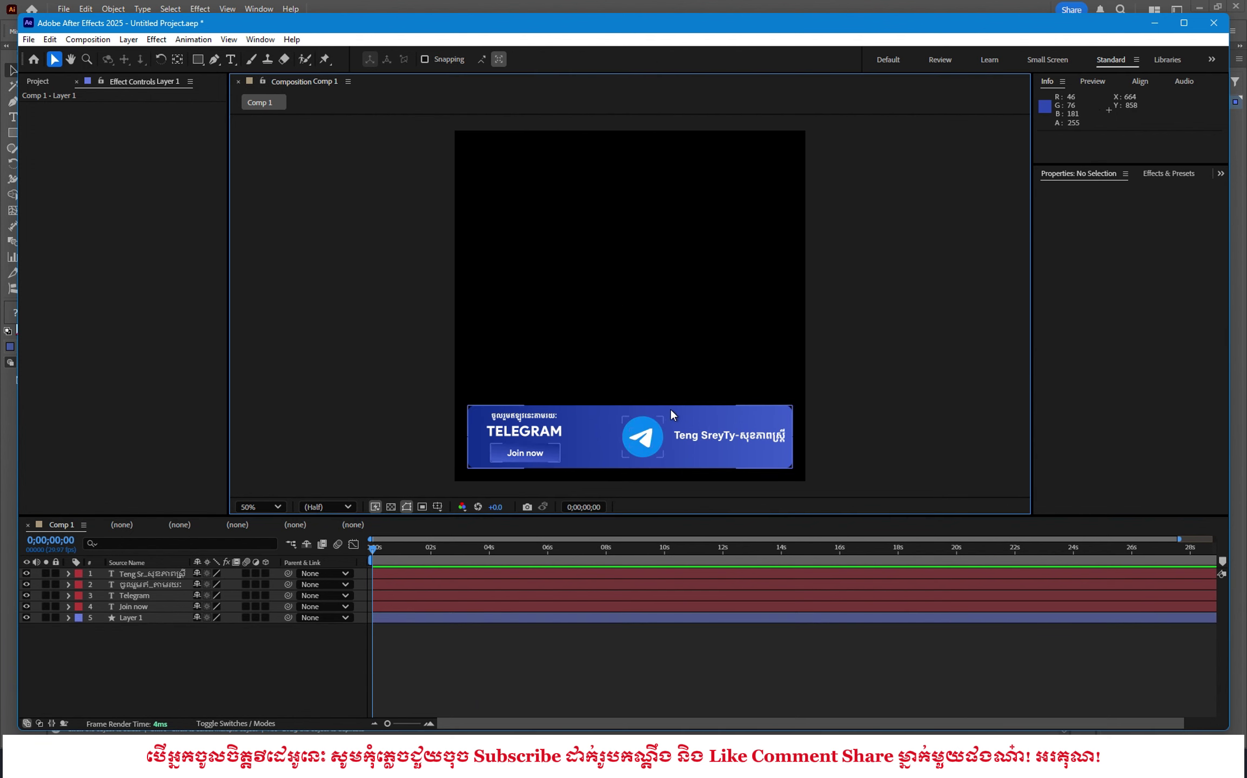
drag(671, 407, 702, 346)
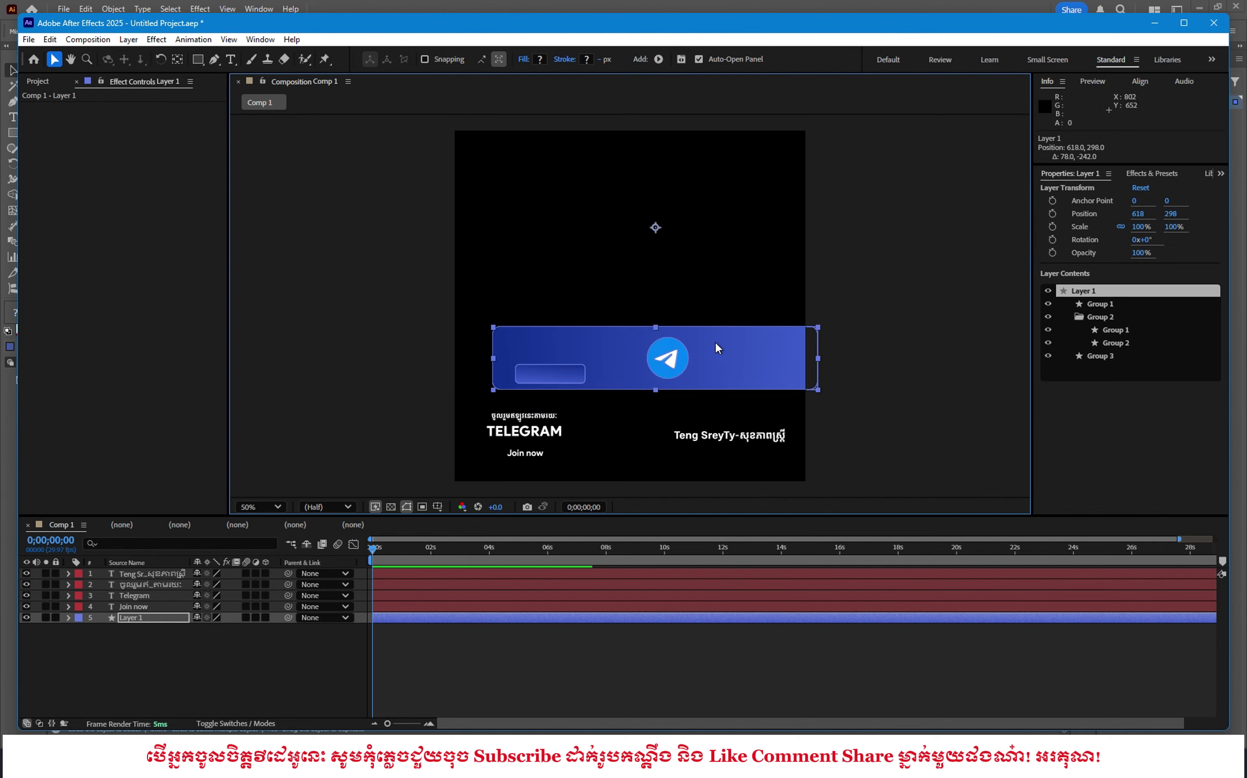
key(ctrl+z)
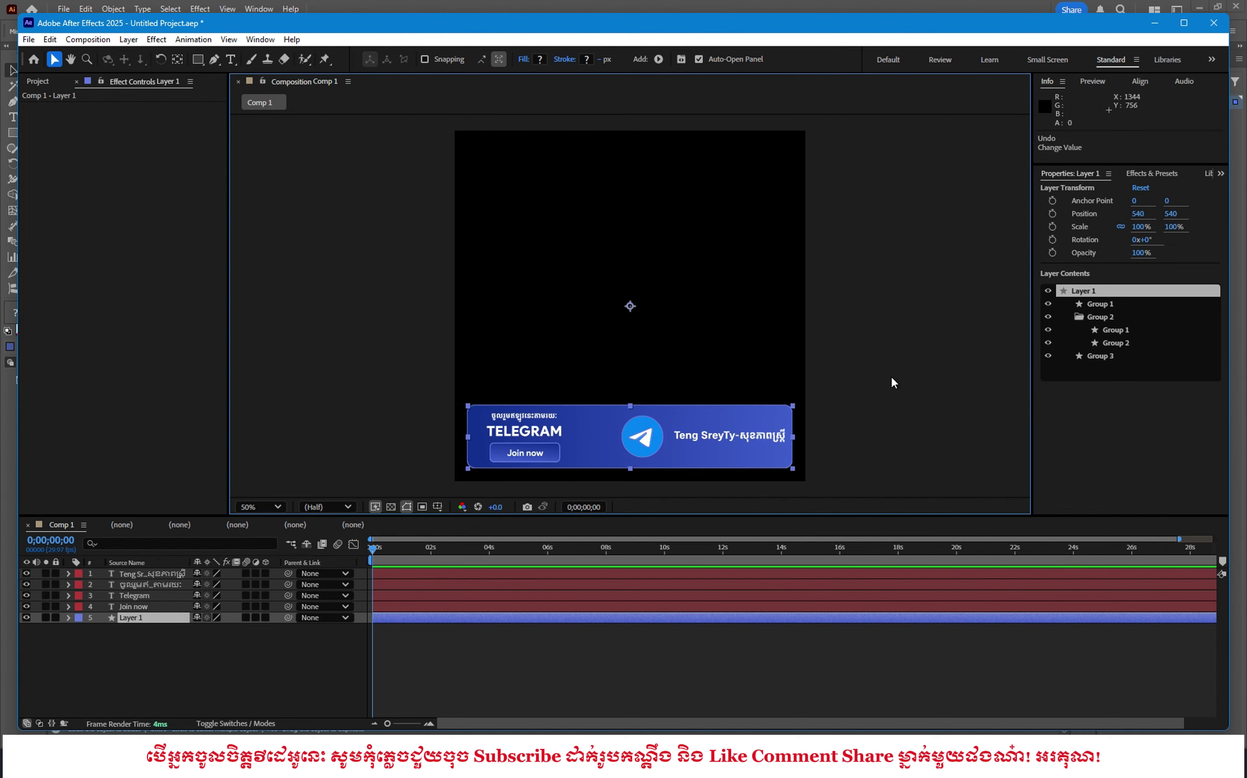
click(890, 375)
- Inspect the channel name and TELEGRAM text layers individually in the composition
click(762, 438)
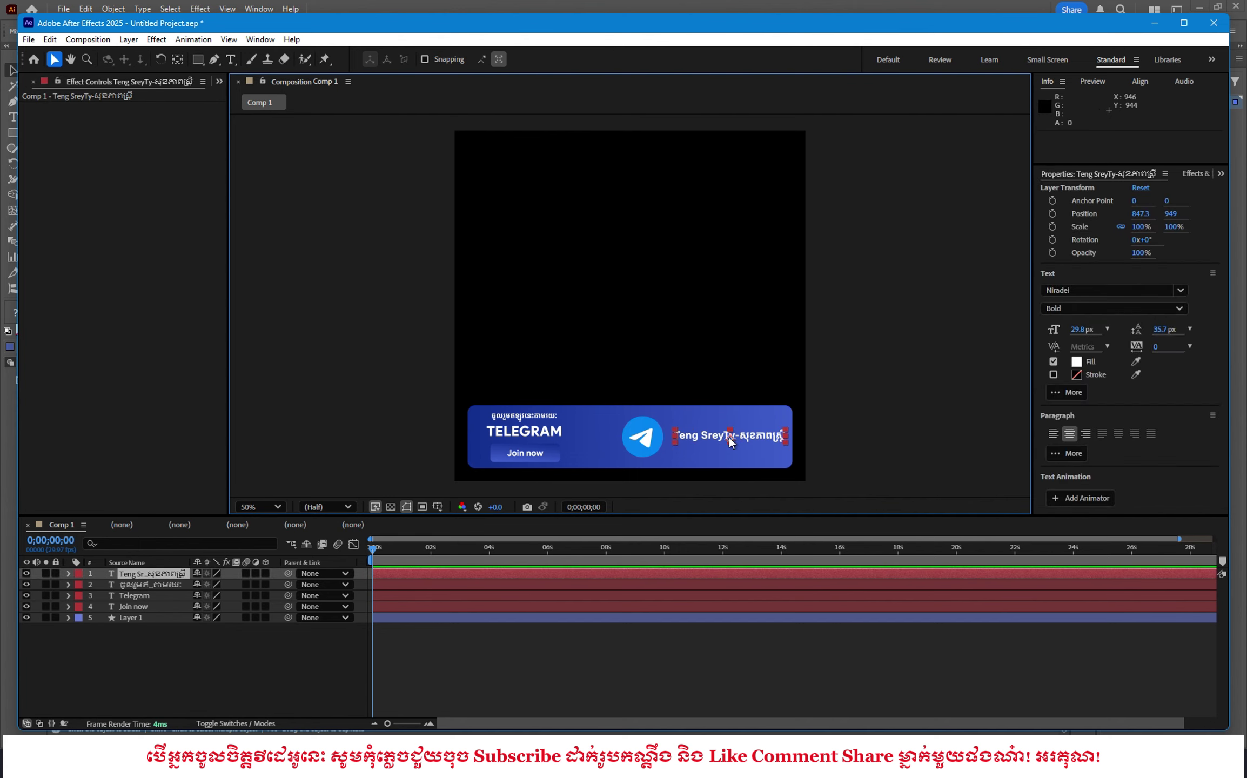
click(517, 434)
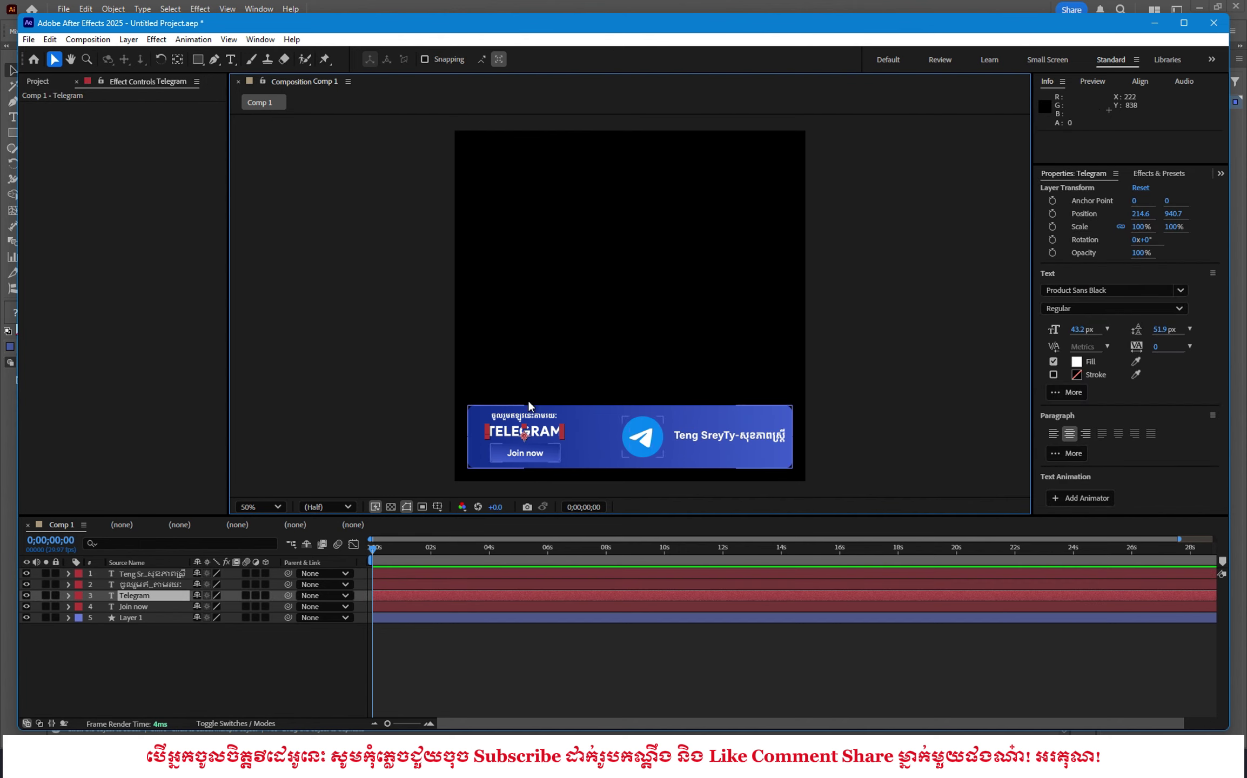
click(773, 333)
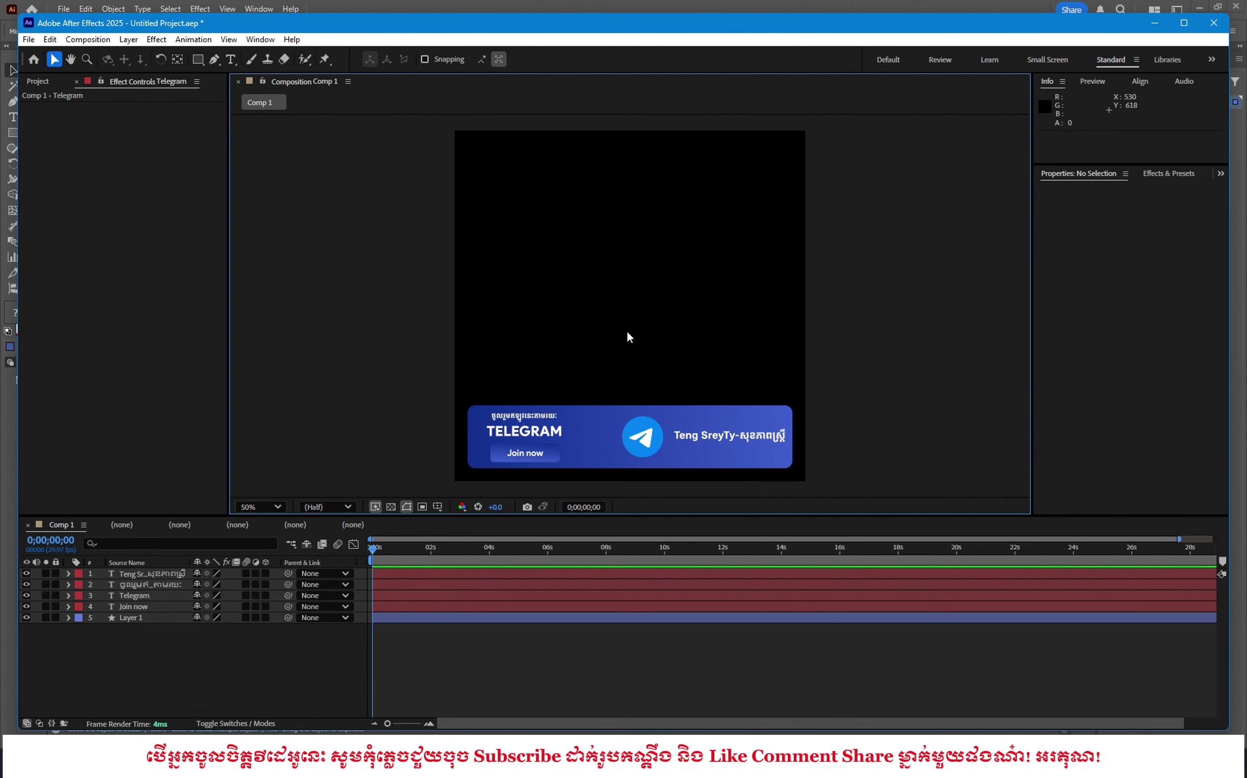
- Delete all five transferred banner layers from Comp 1 and maximize the After Effects window
drag(359, 353, 907, 491)
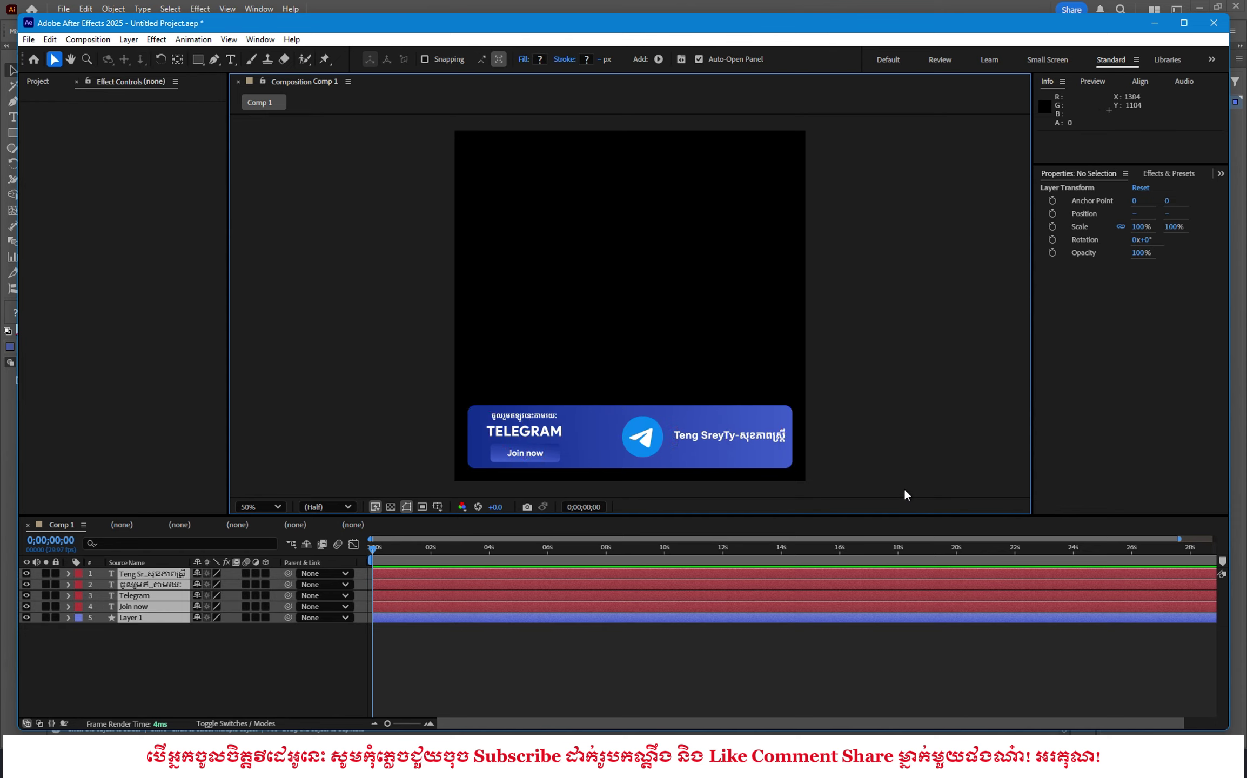
key(Delete)
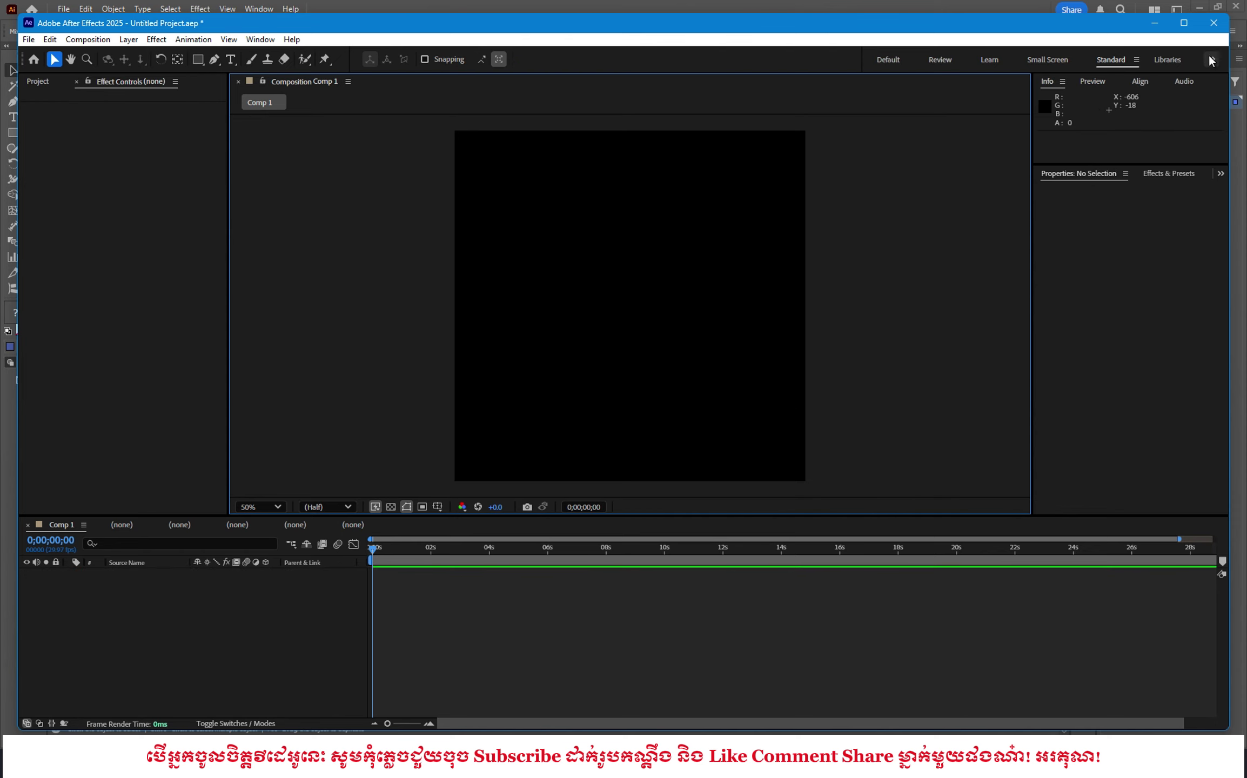
click(1183, 23)
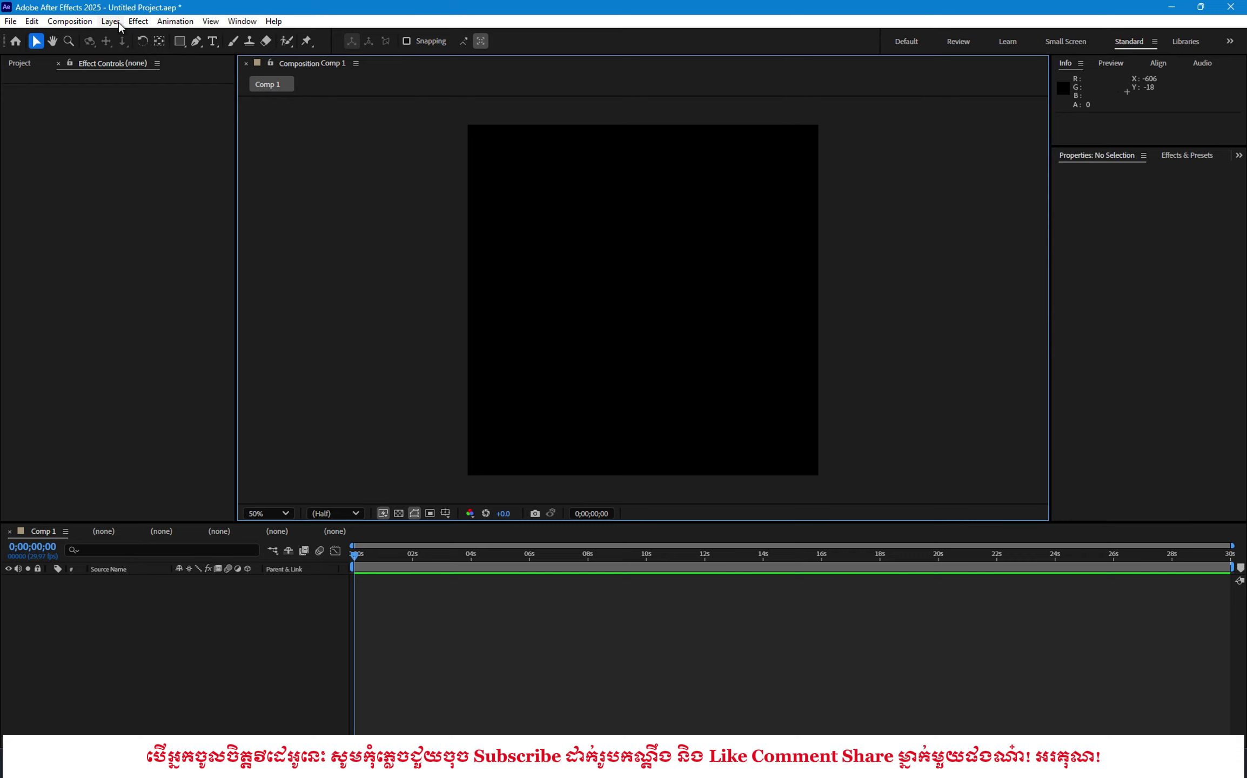
- Switch to Illustrator and check the width and height of Artboard 1
key(alt+Tab)
click(405, 301)
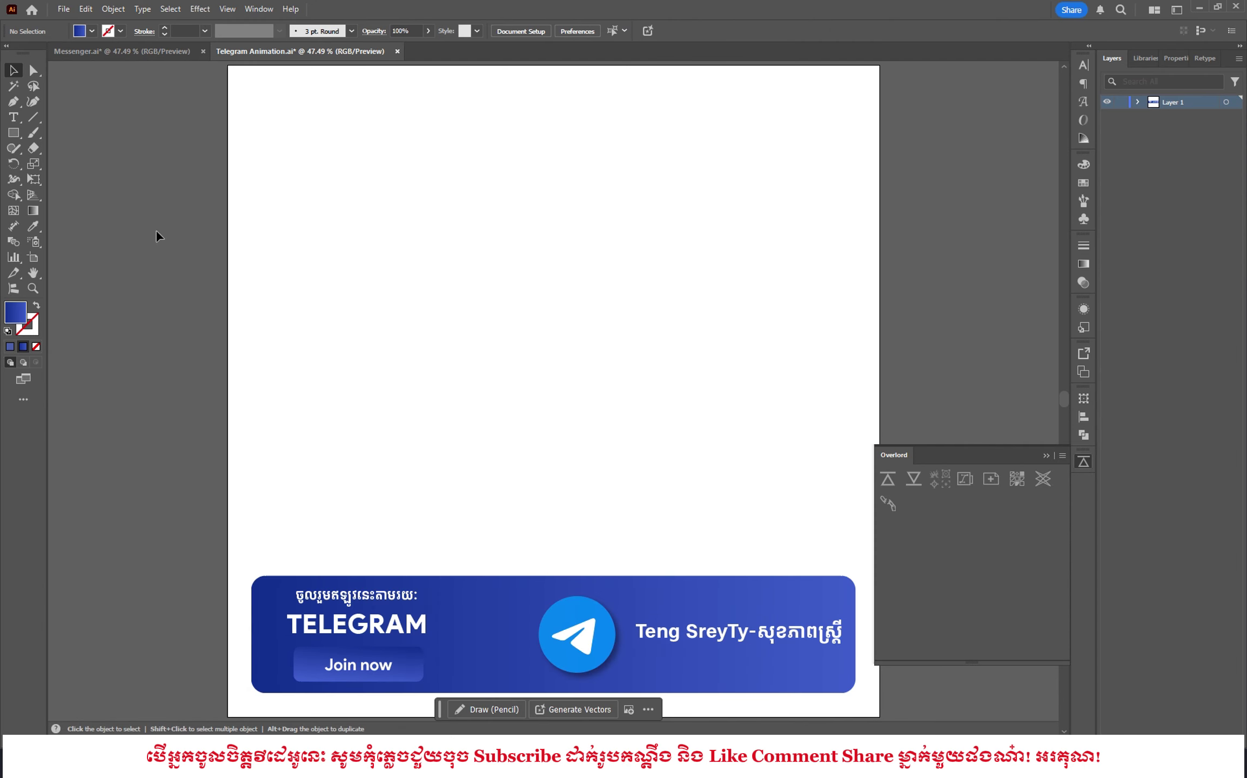
click(33, 257)
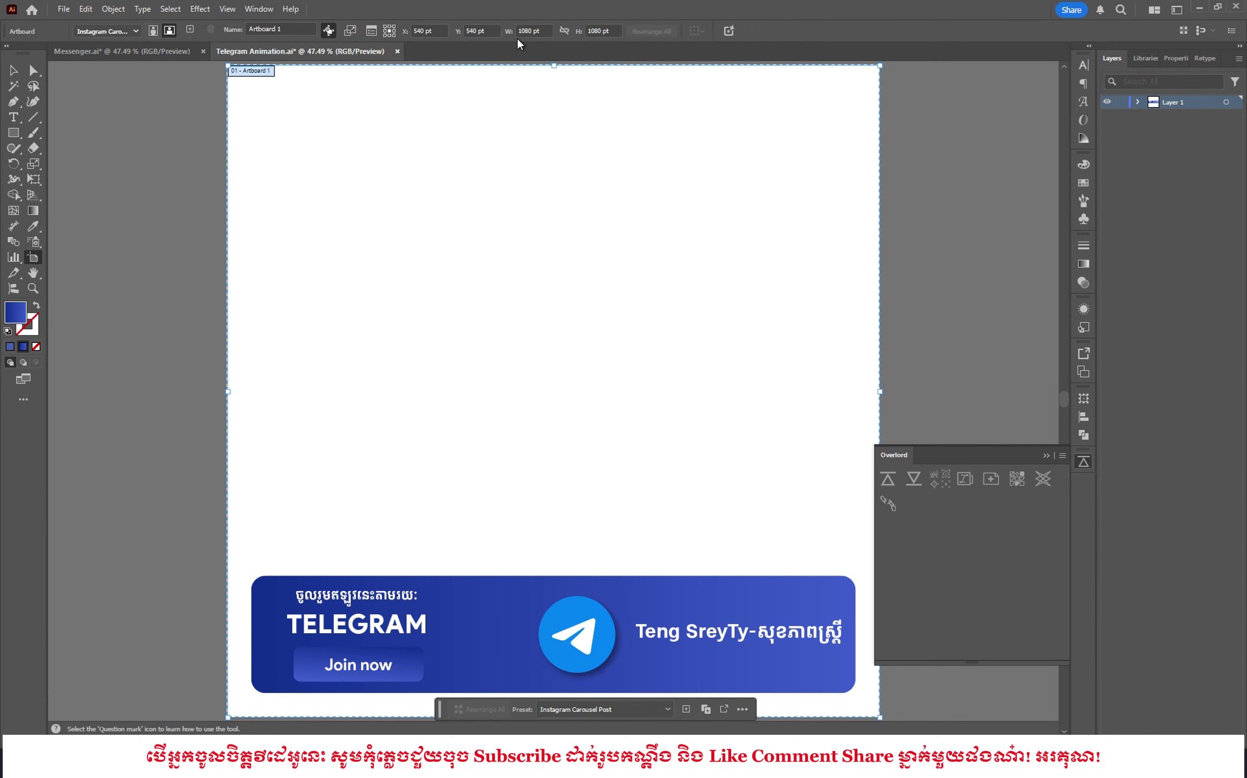
click(540, 31)
key(Tab)
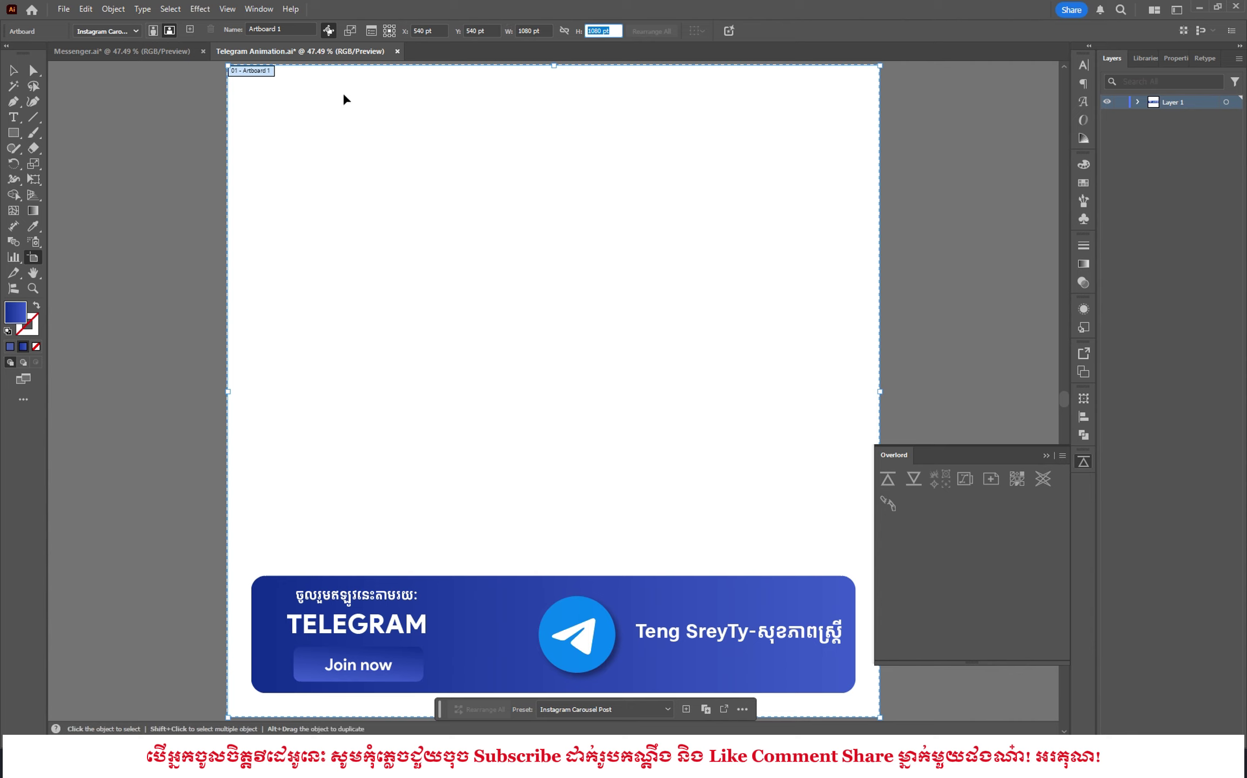
- Show the rulers, set the document units to pixels, and return to the Selection tool in Illustrator
key(ctrl+r)
right_click(360, 68)
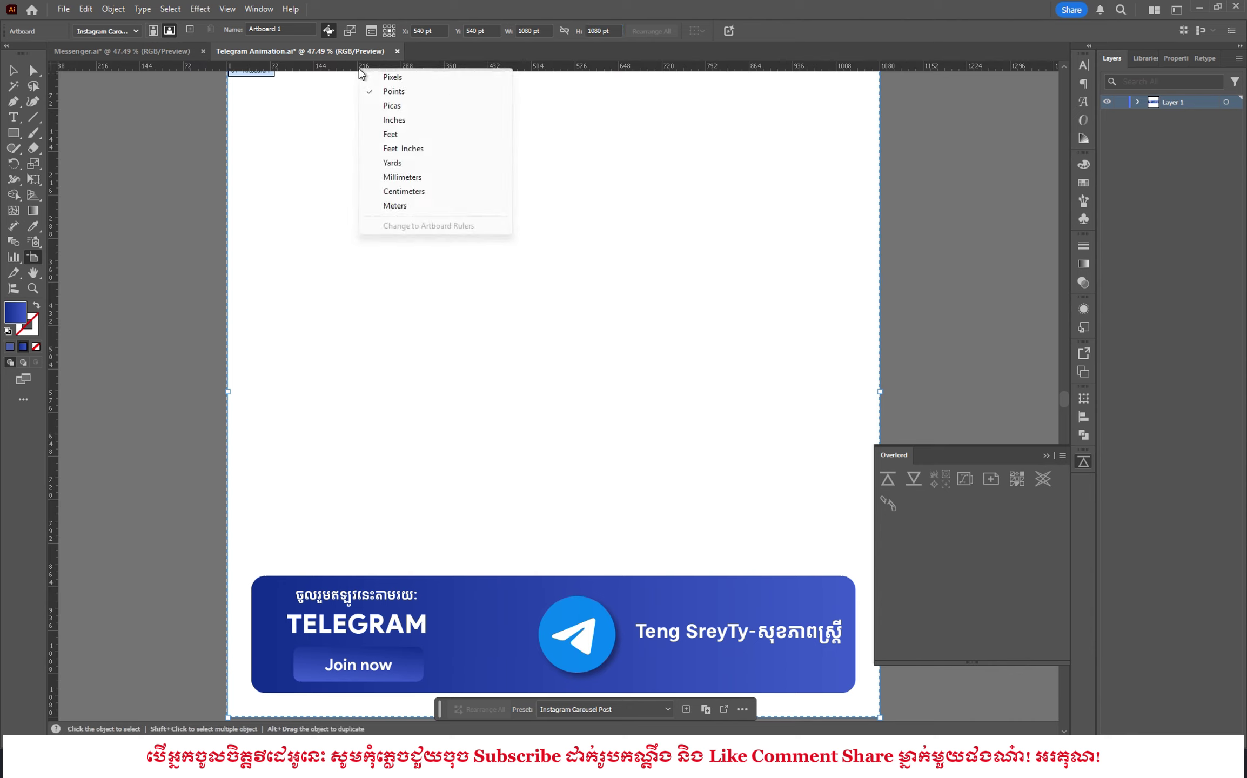
click(385, 78)
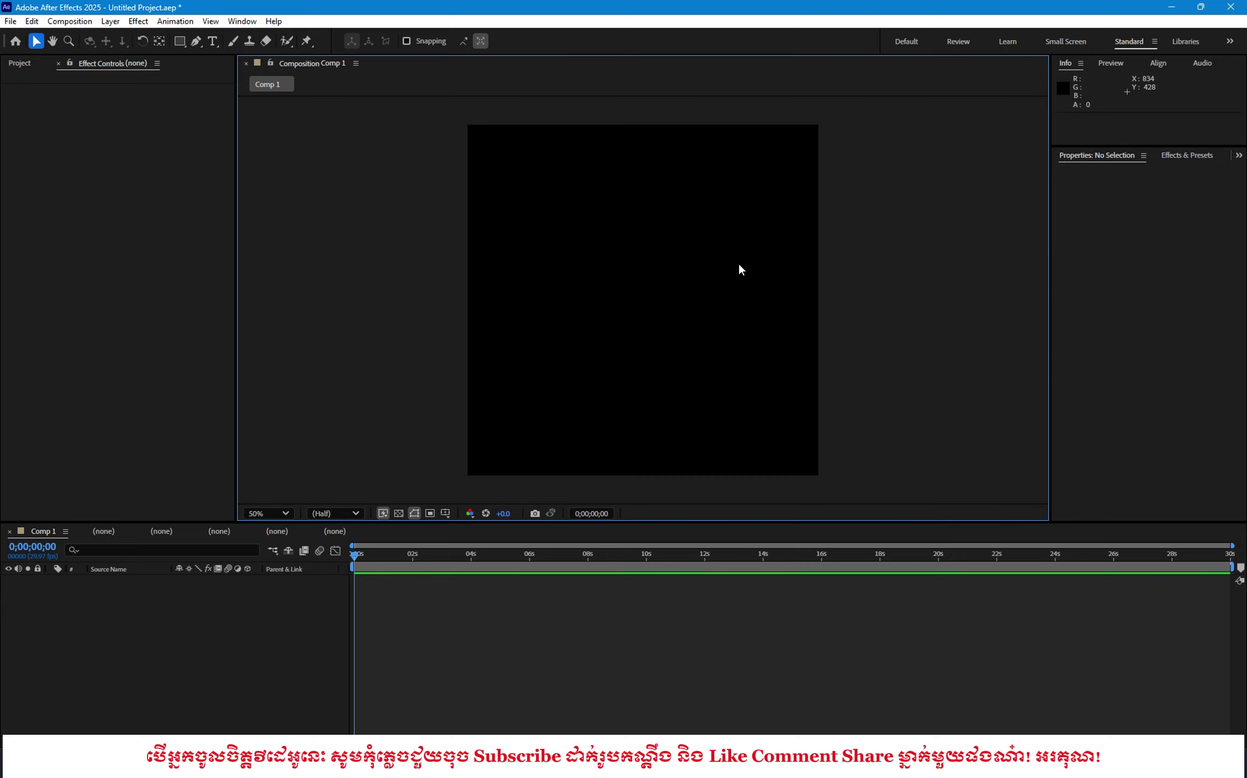
key(alt+Tab)
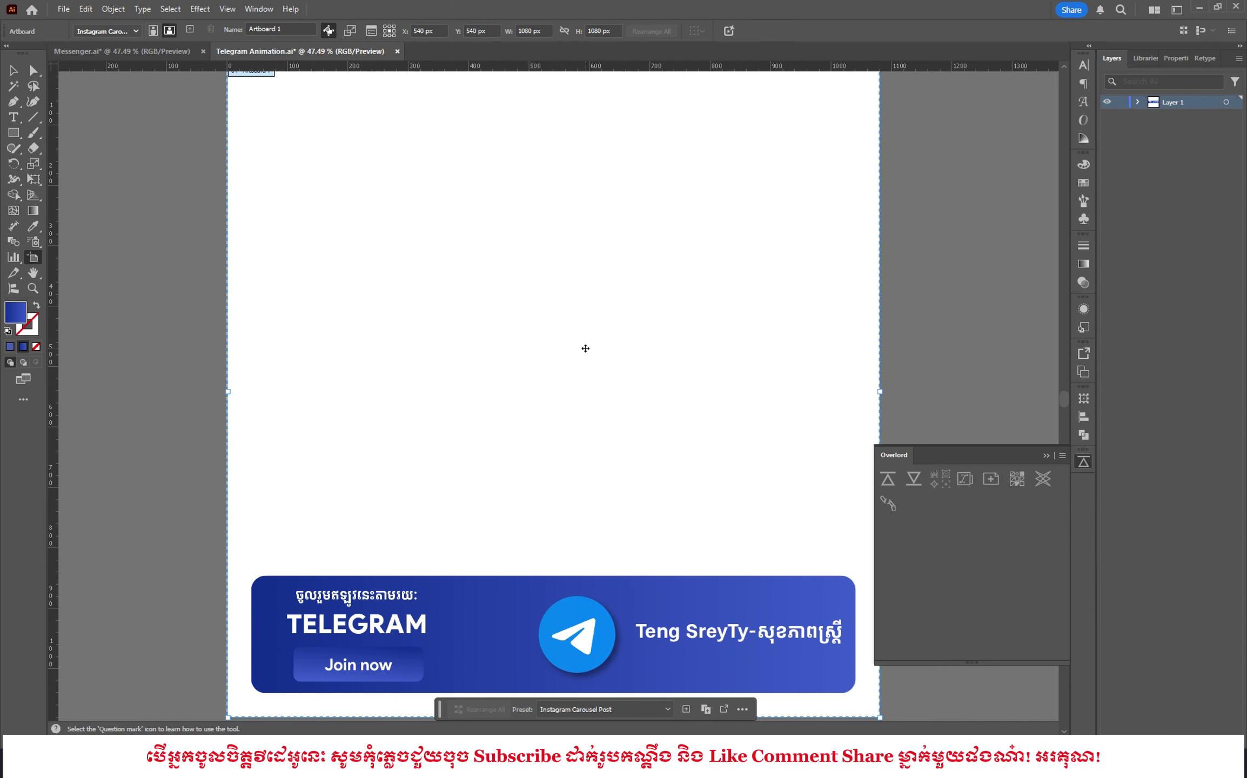
click(11, 70)
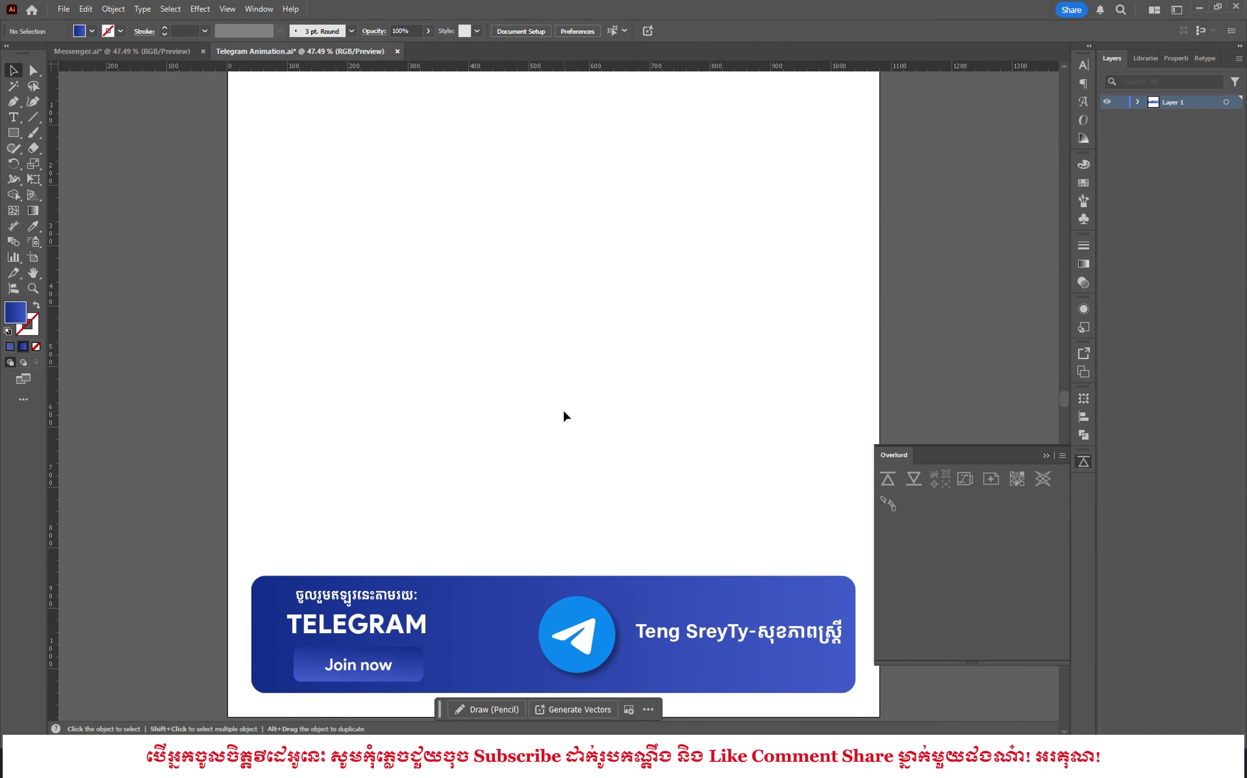
- Examine the banner's background rectangle, Telegram icon and Join now button shape individually on the artboard
scroll(562, 409, down, 2)
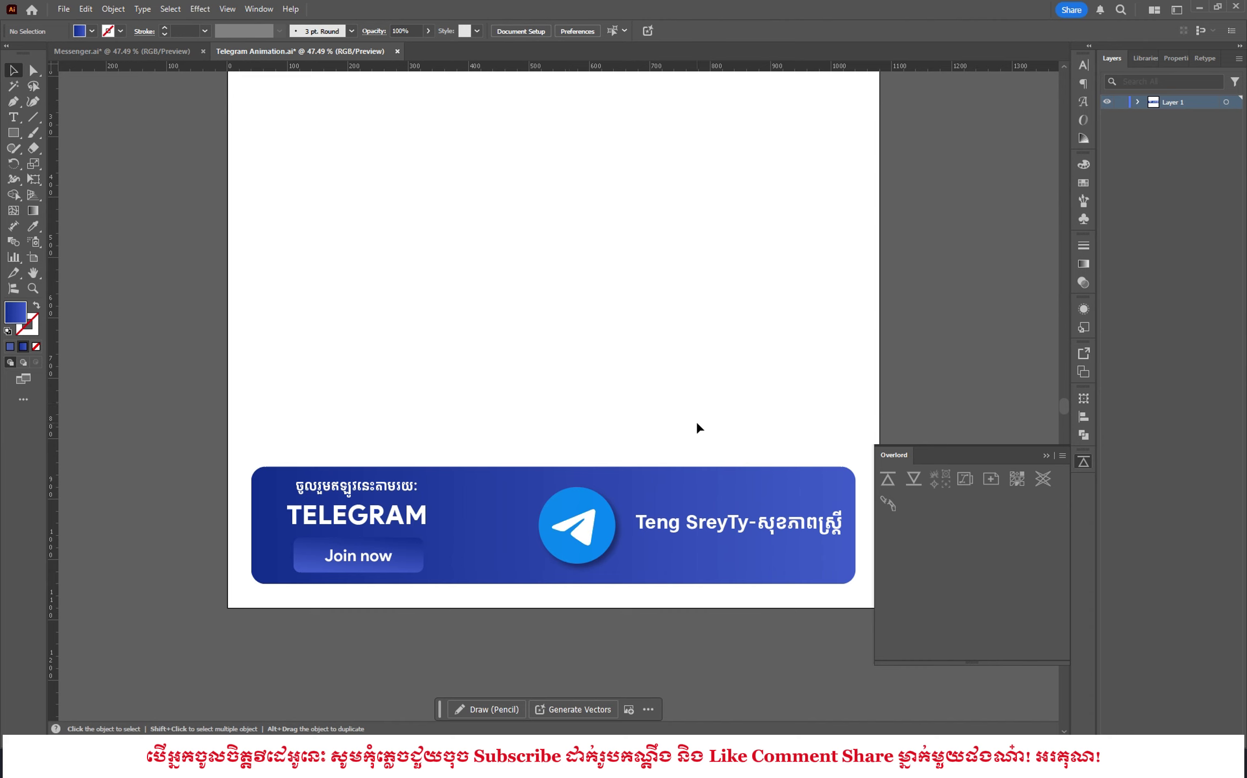
click(684, 481)
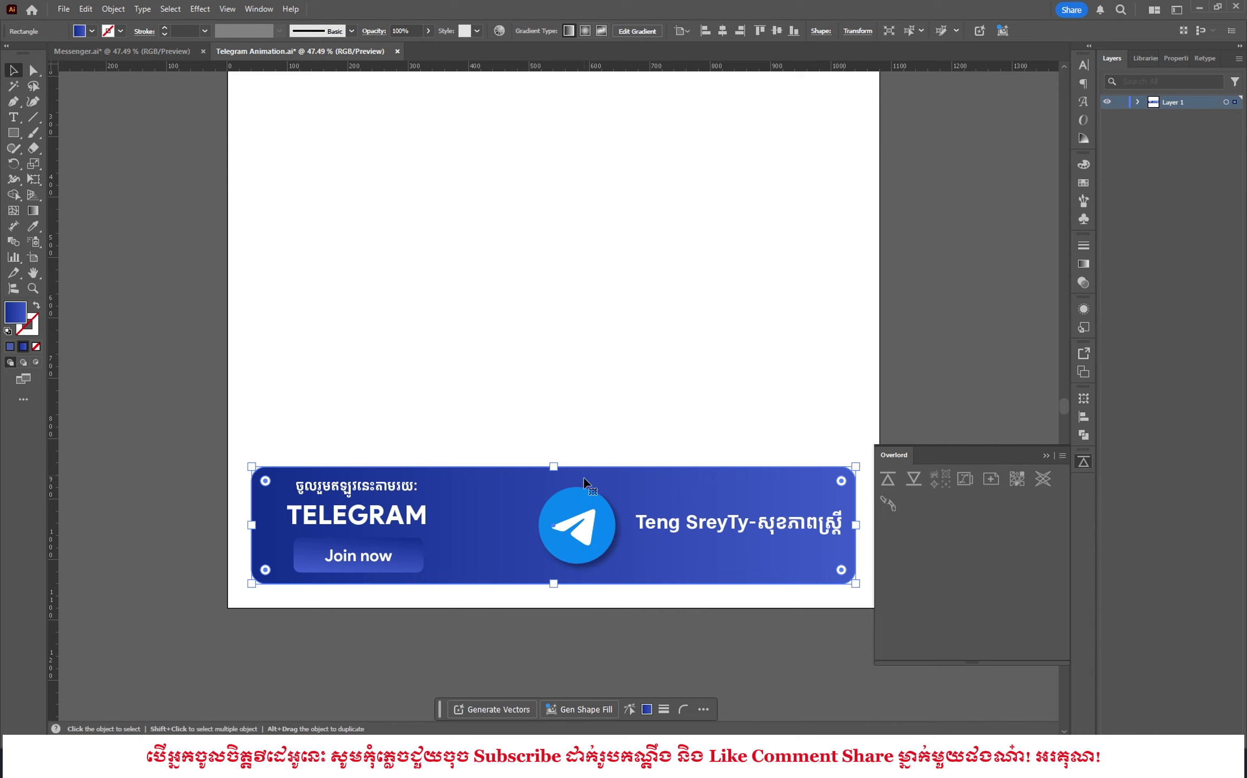
click(578, 505)
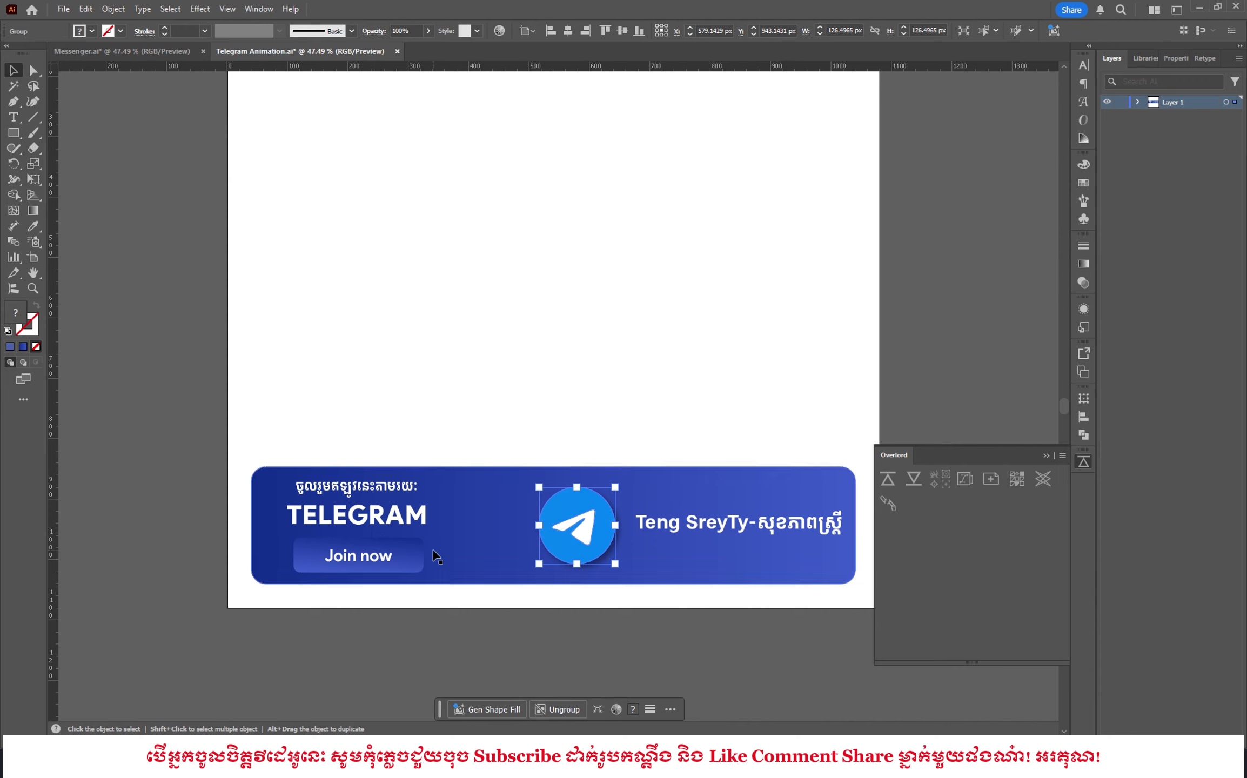
click(411, 555)
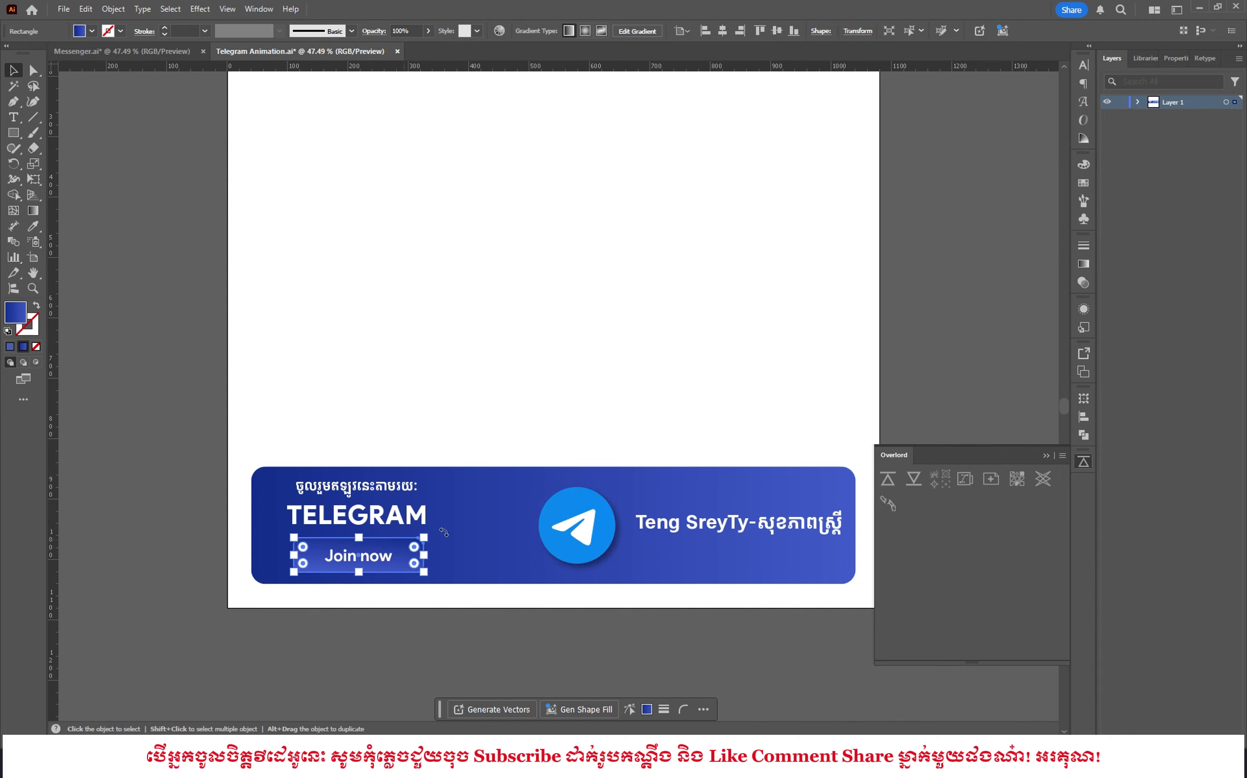
click(489, 371)
click(471, 477)
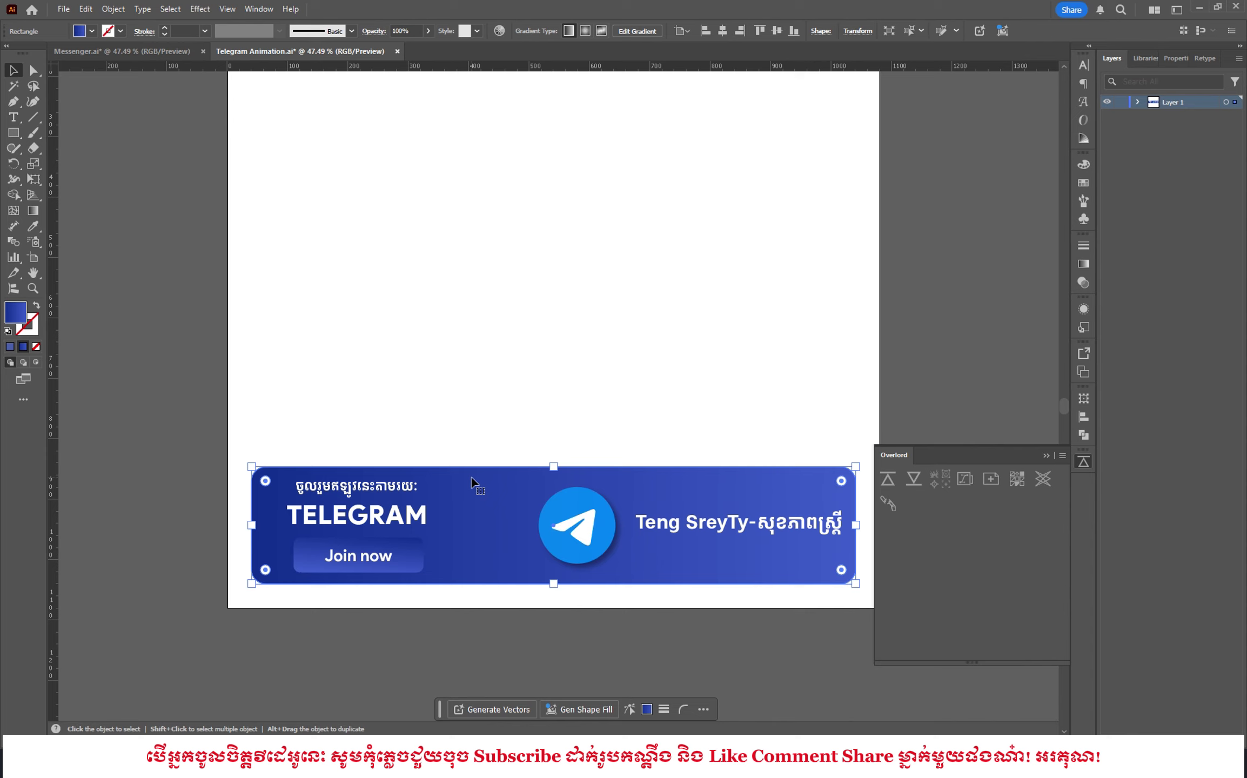
click(541, 389)
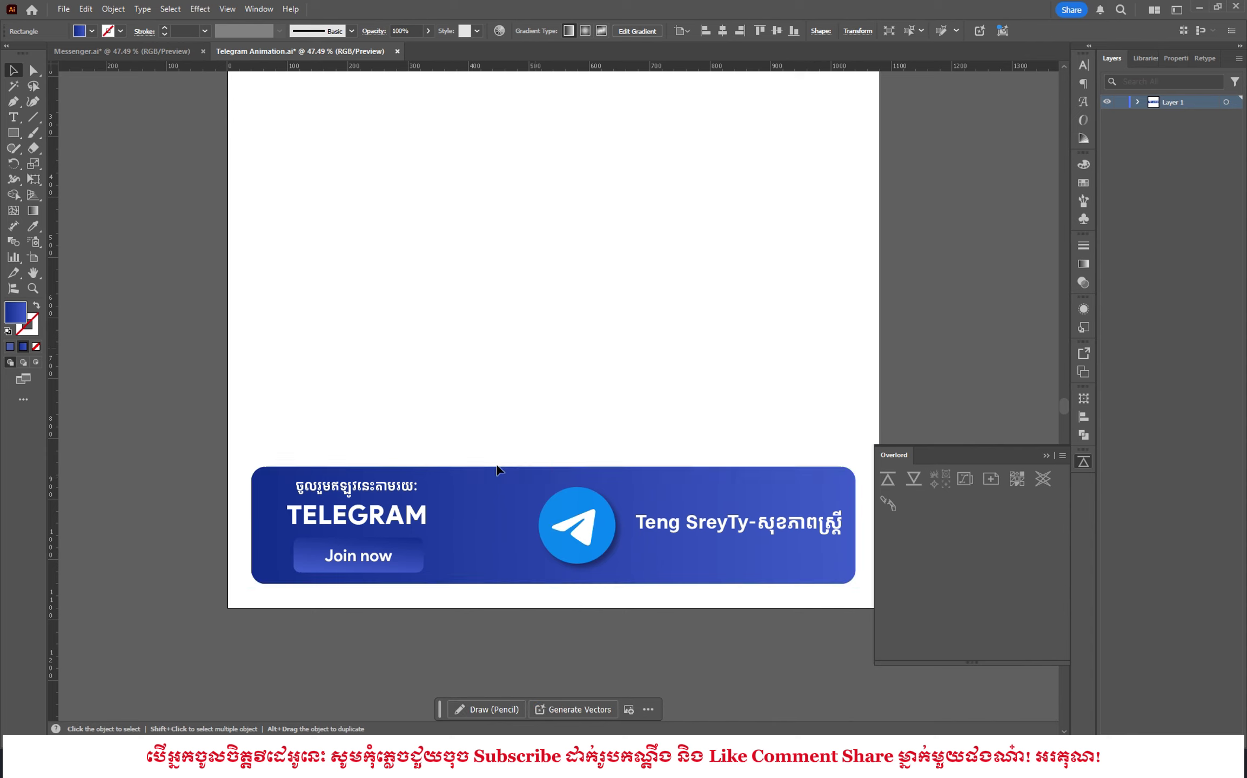
- Push only the banner's background rectangle to After Effects with Overlord and return to Illustrator
click(486, 505)
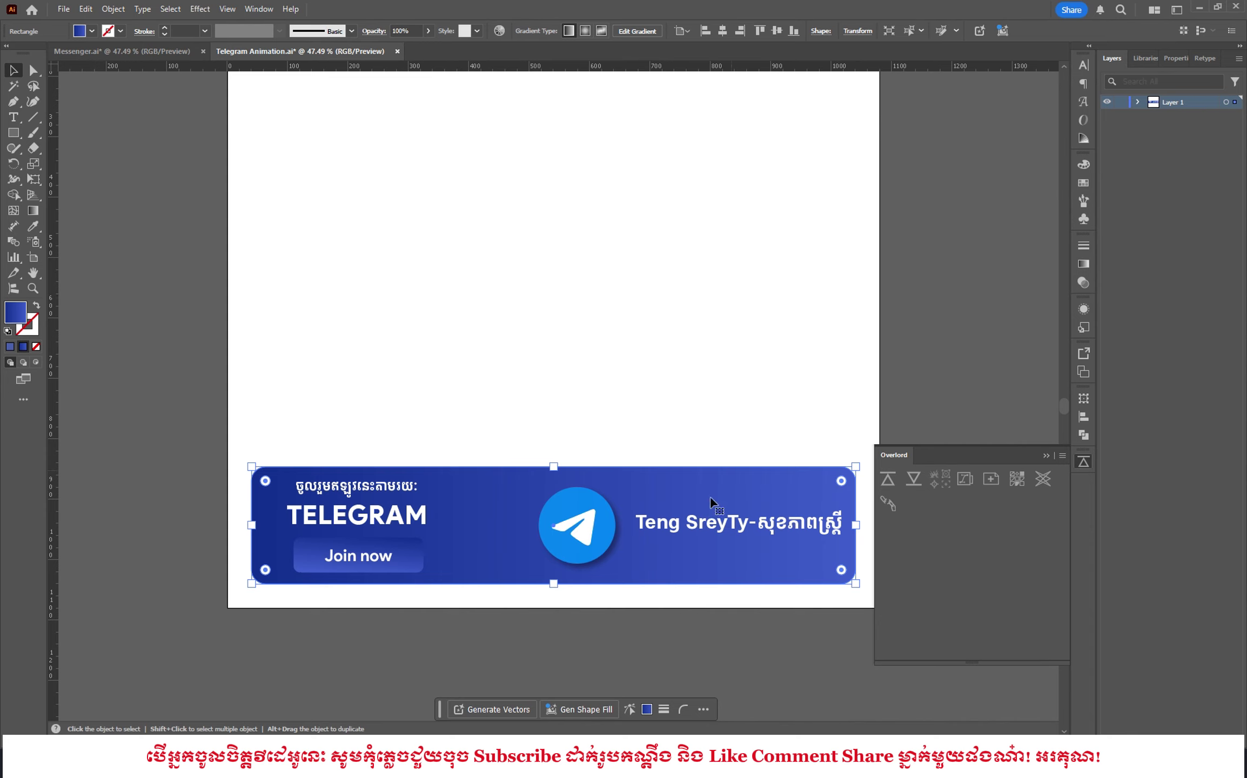
click(892, 476)
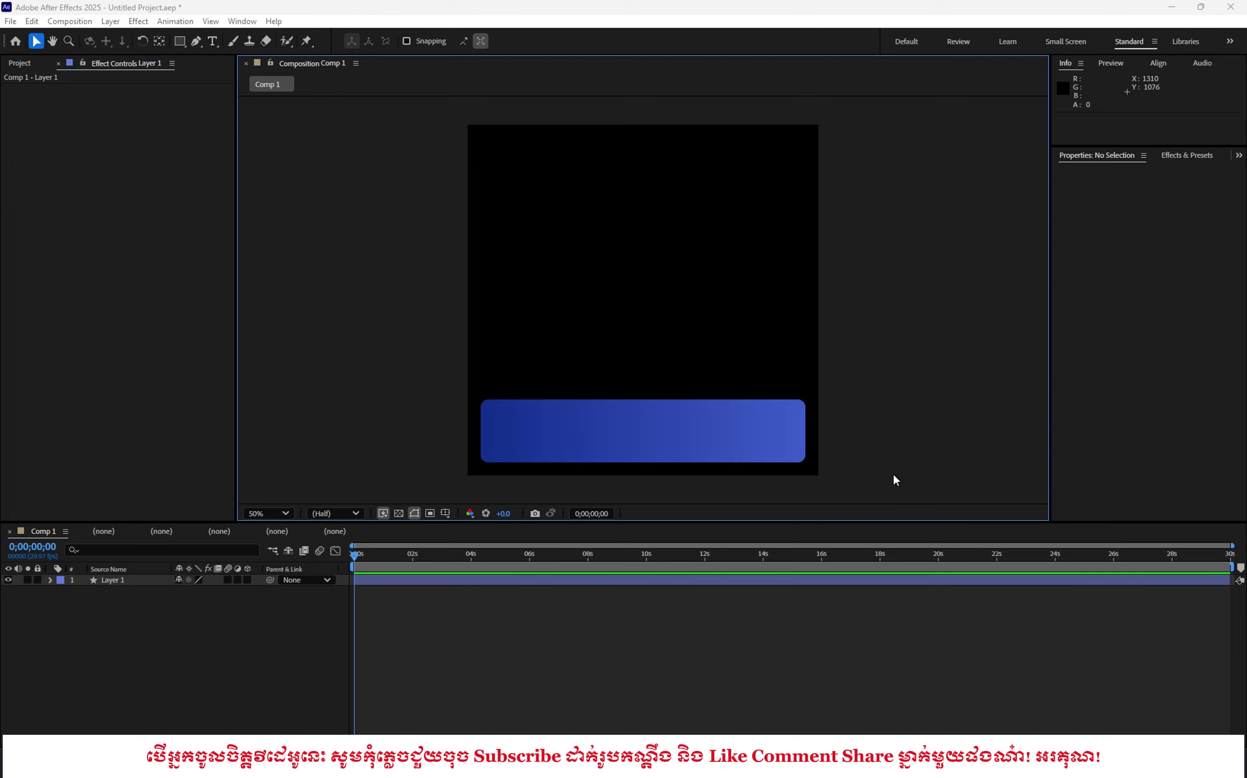
key(alt+Tab)
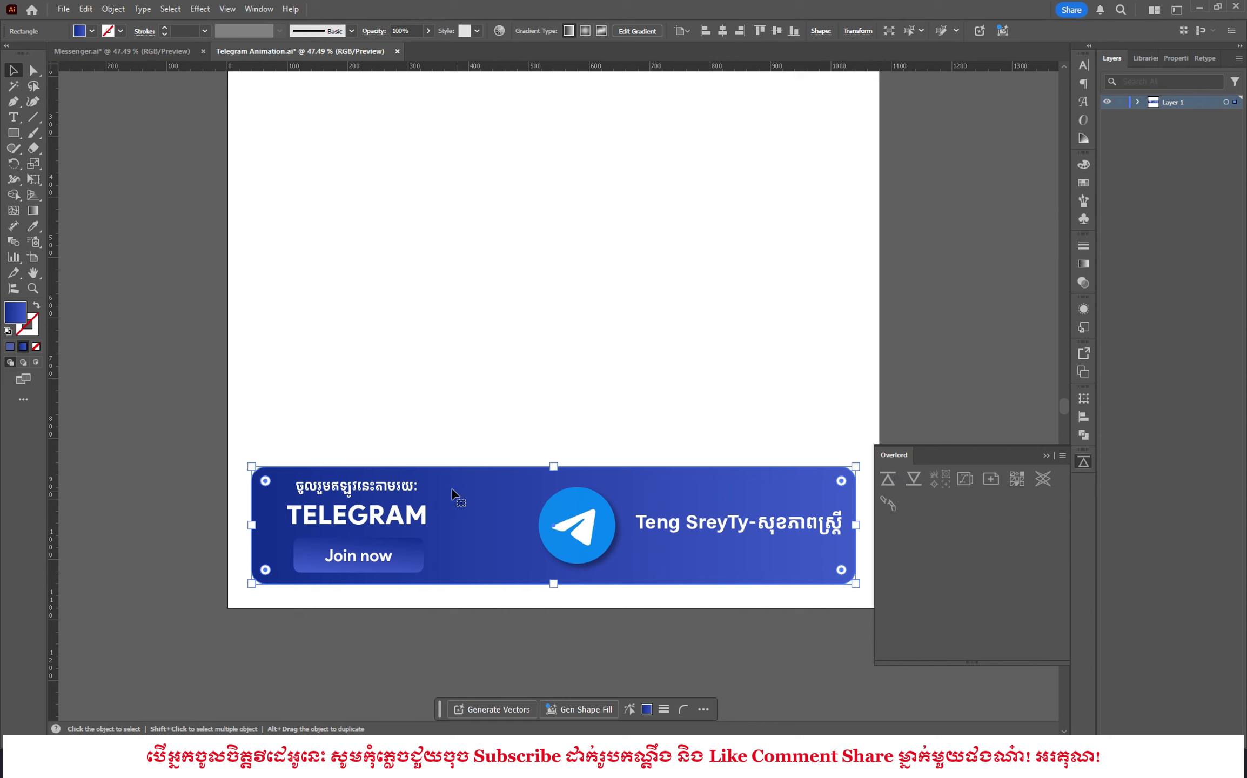
- Push the Telegram icon group to After Effects with Overlord as a separate transfer
click(536, 292)
click(580, 512)
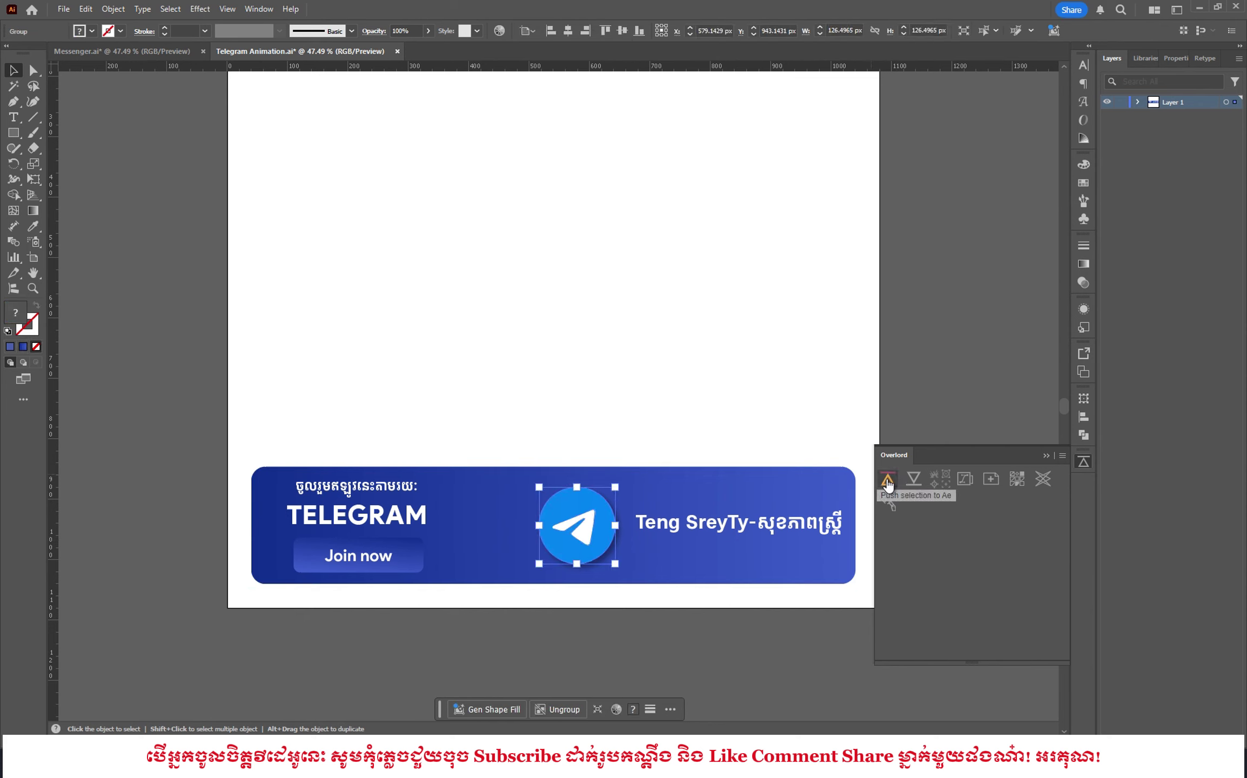
click(887, 480)
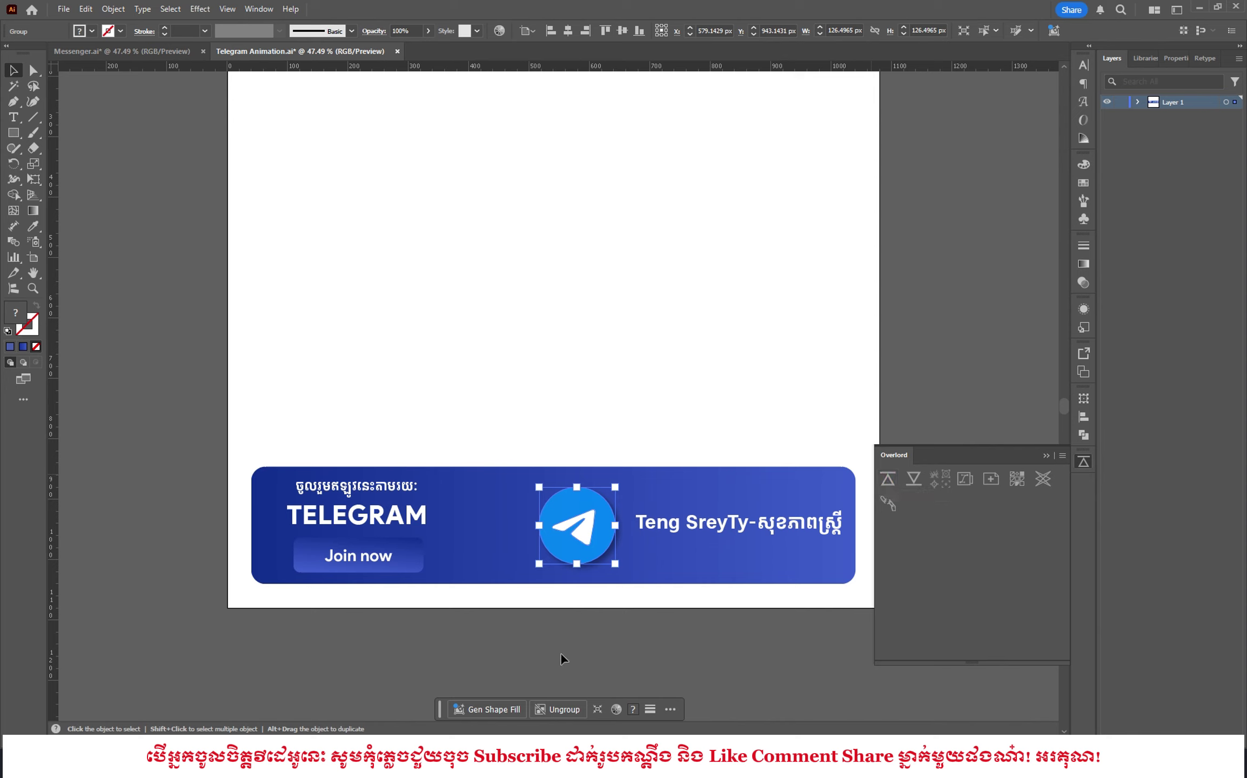
- Push the rectangle behind the Join now text to After Effects with Overlord and clear the selection
click(411, 560)
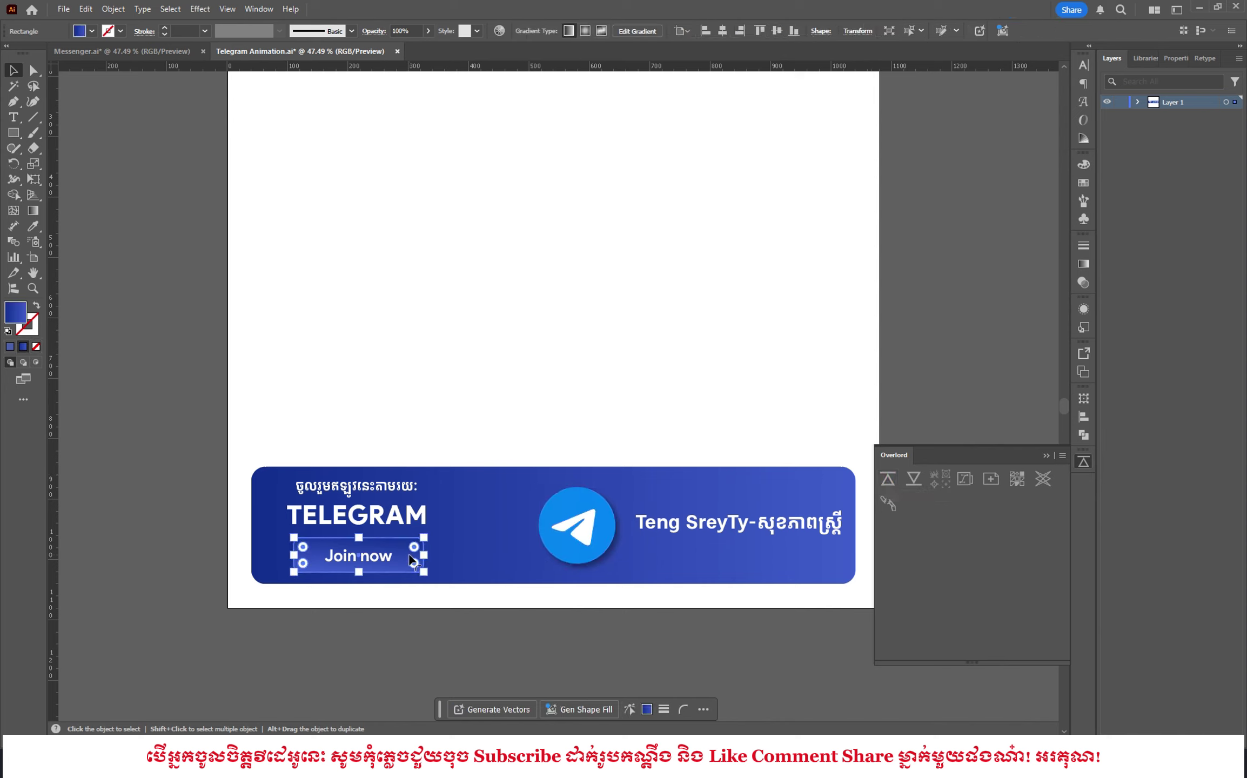
click(887, 480)
click(610, 657)
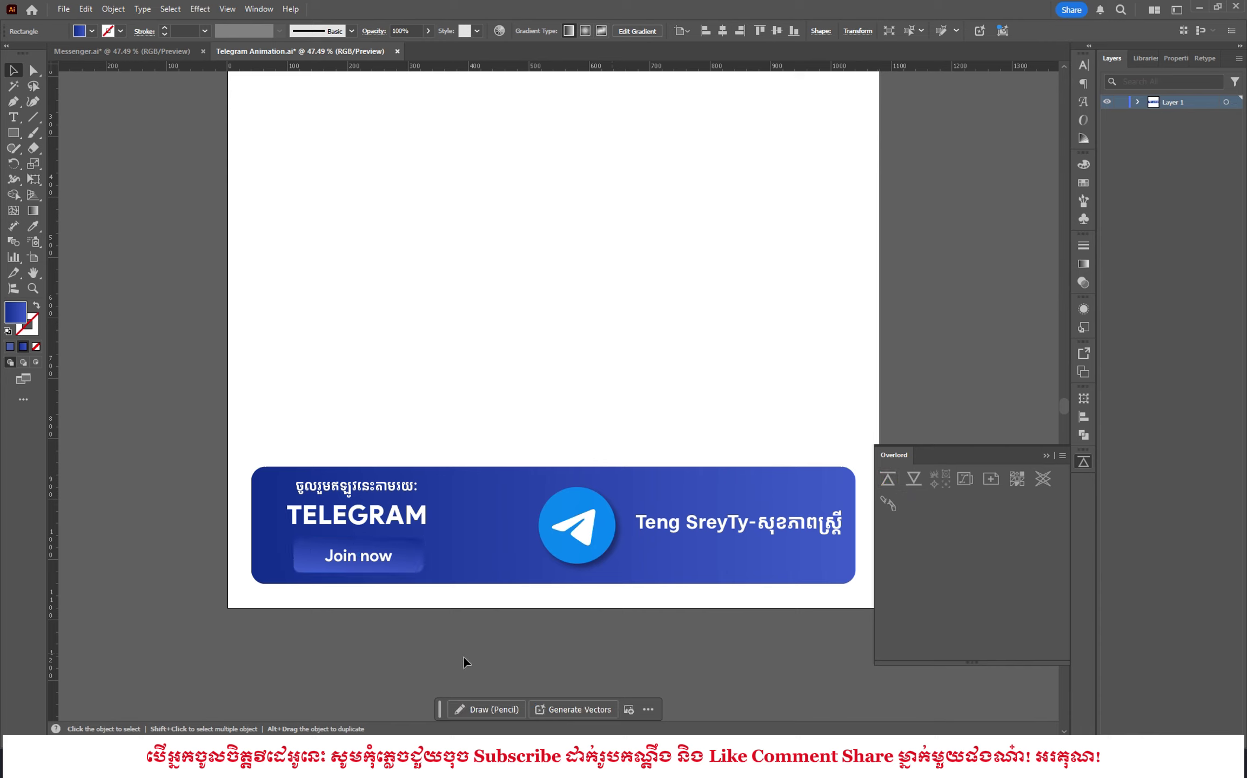
- Push the Join now, TELEGRAM, Khmer tagline and channel name texts together to After Effects with Overlord, then deselect the layers there
click(386, 564)
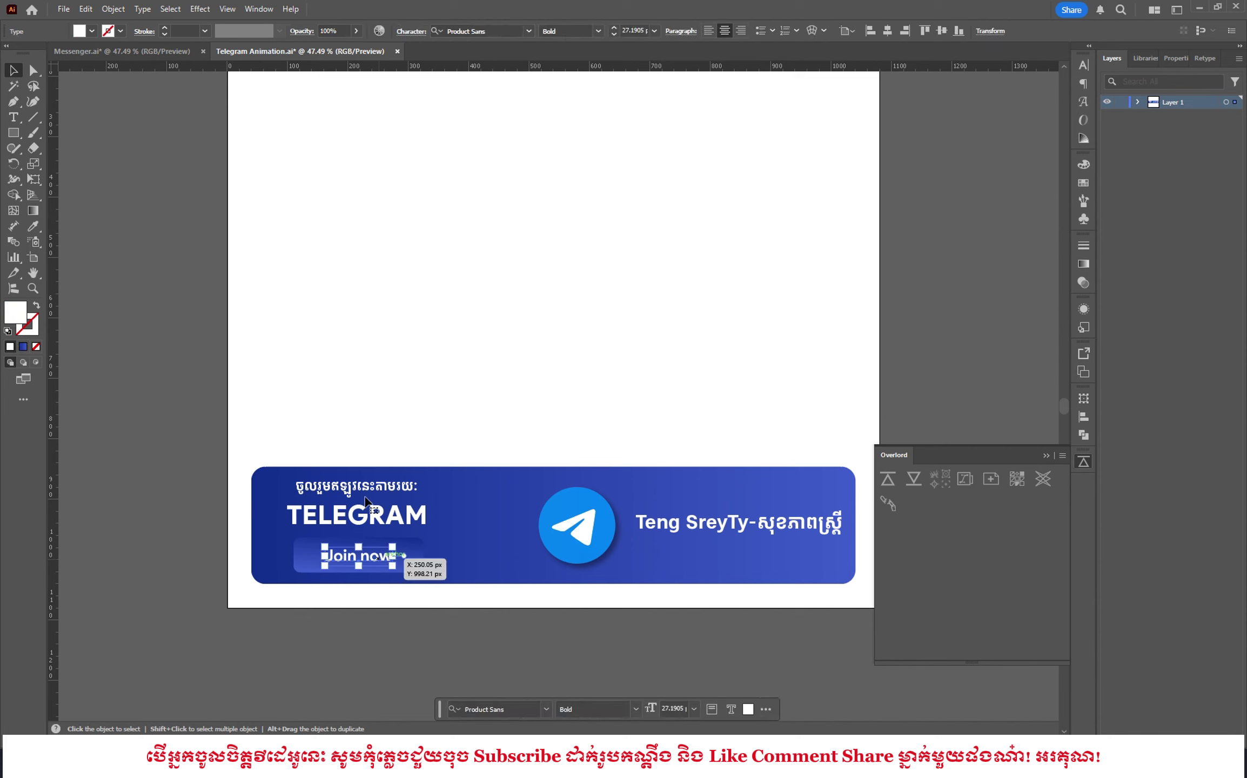
click(367, 505)
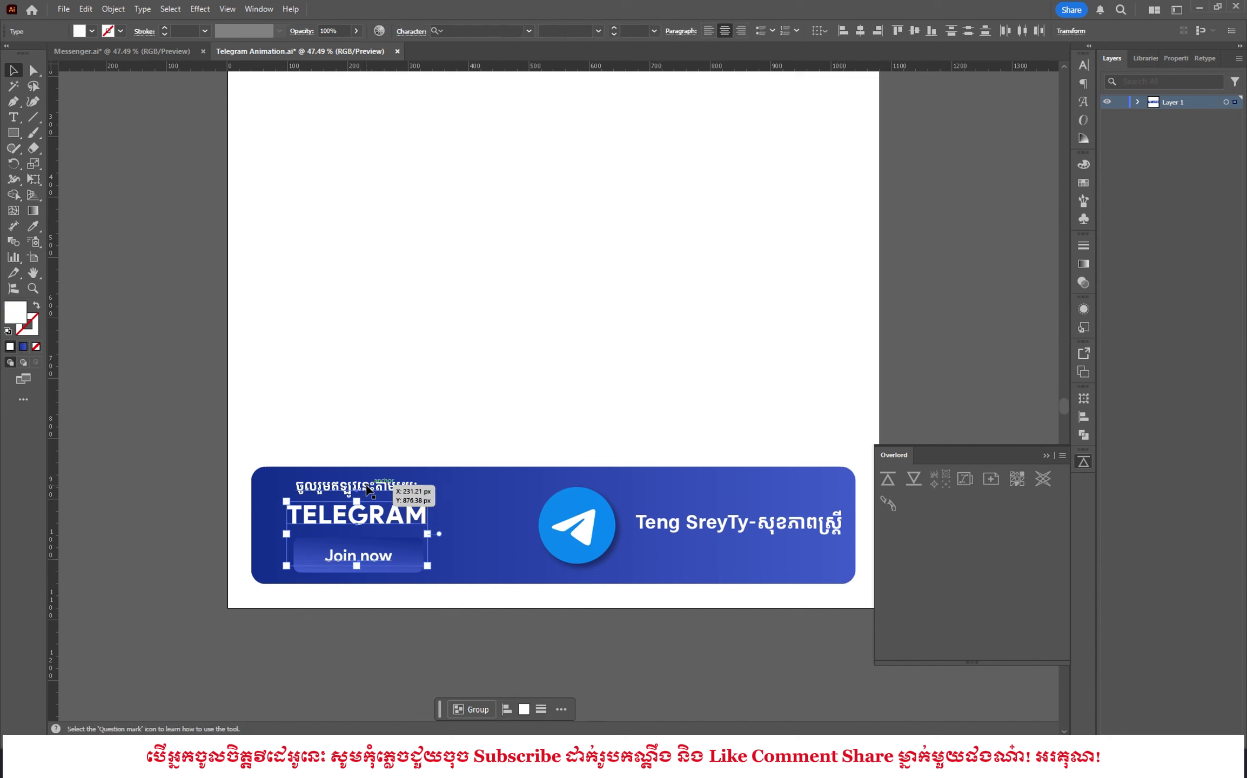
shift+click(732, 523)
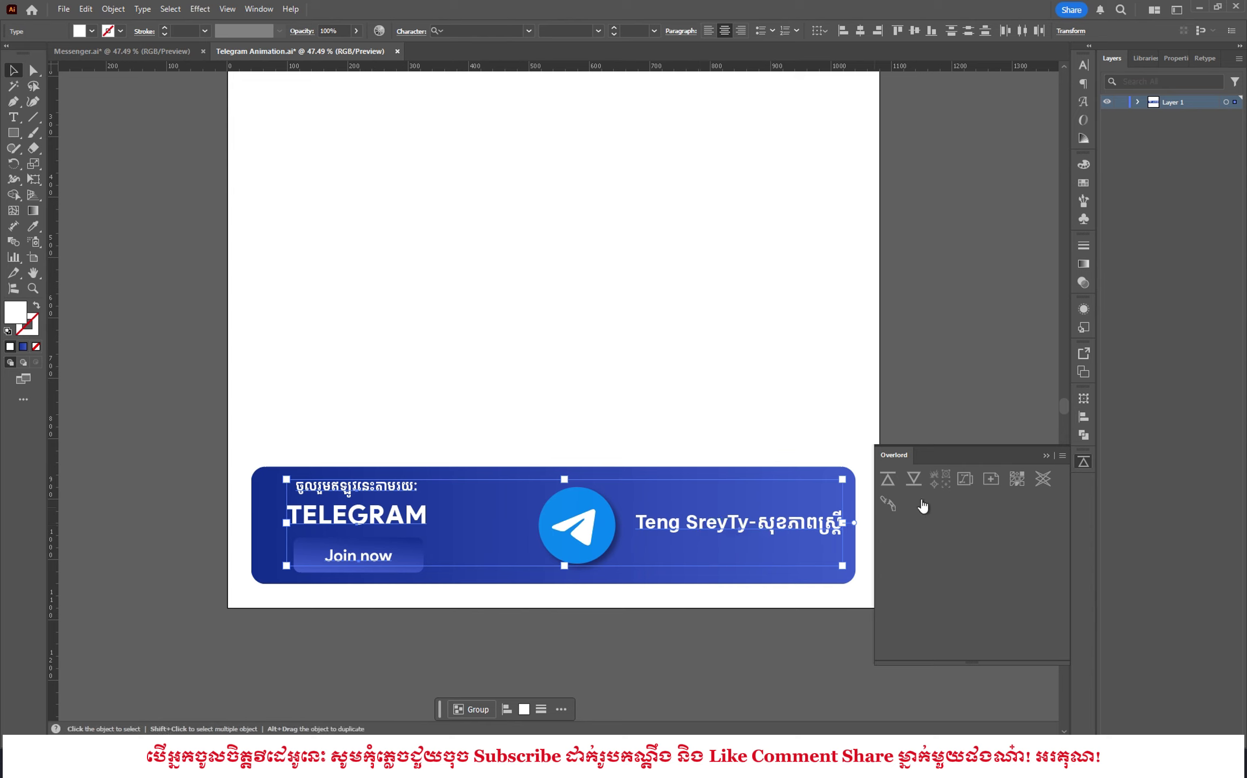
click(886, 479)
click(418, 694)
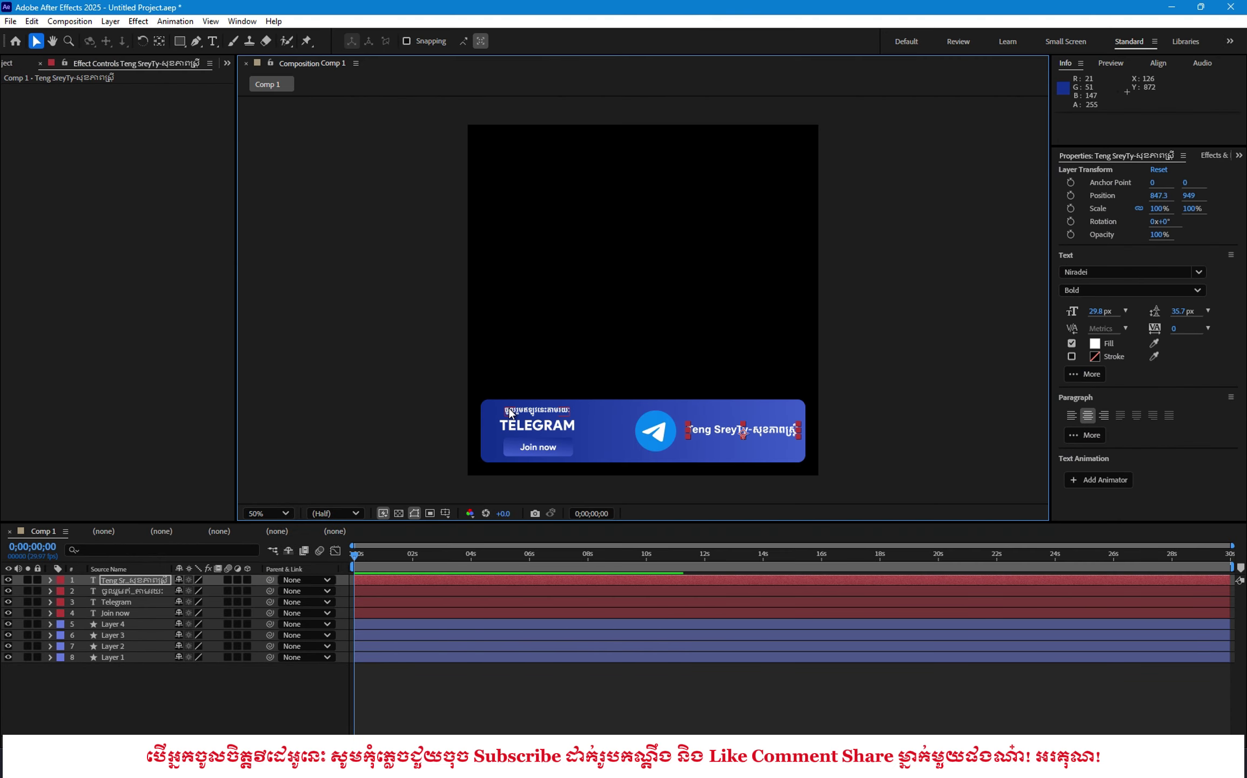
click(893, 383)
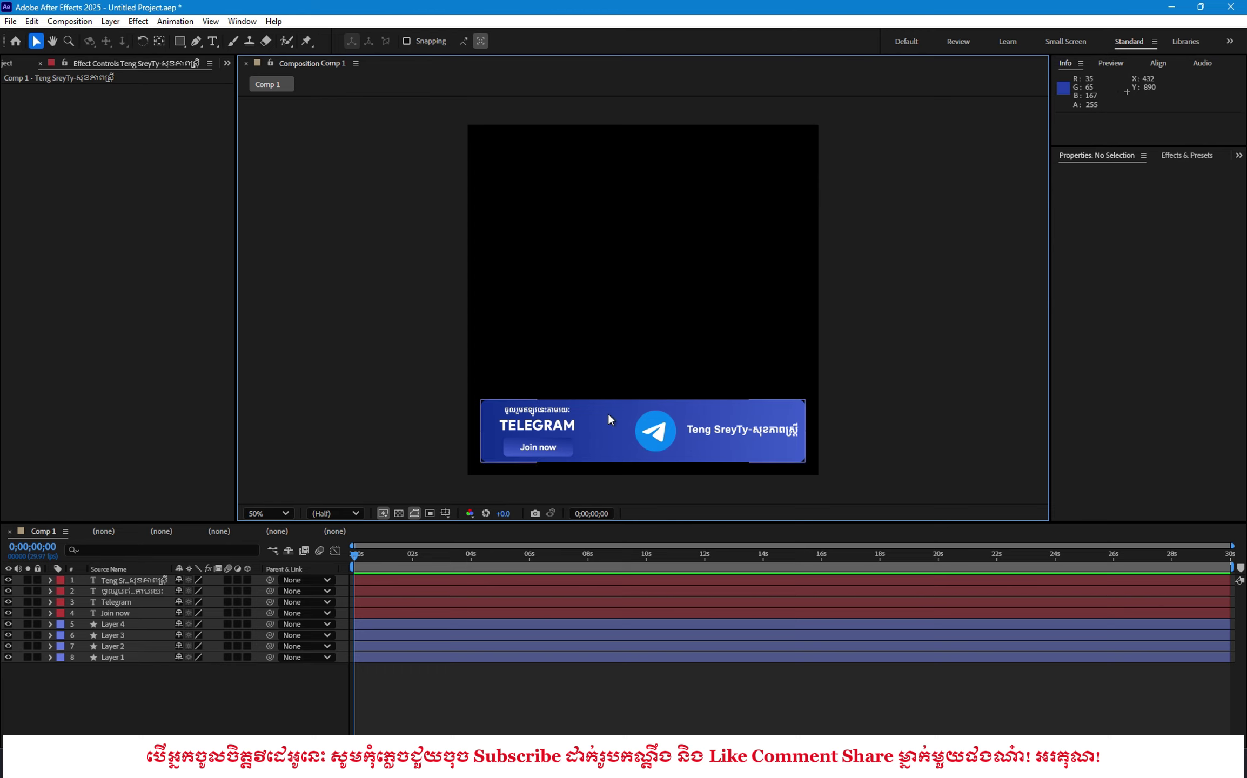
- Try moving the banner background, Telegram icon and Join now button shape individually in the composition, undoing each change
drag(602, 418, 759, 355)
key(ctrl+z)
click(873, 334)
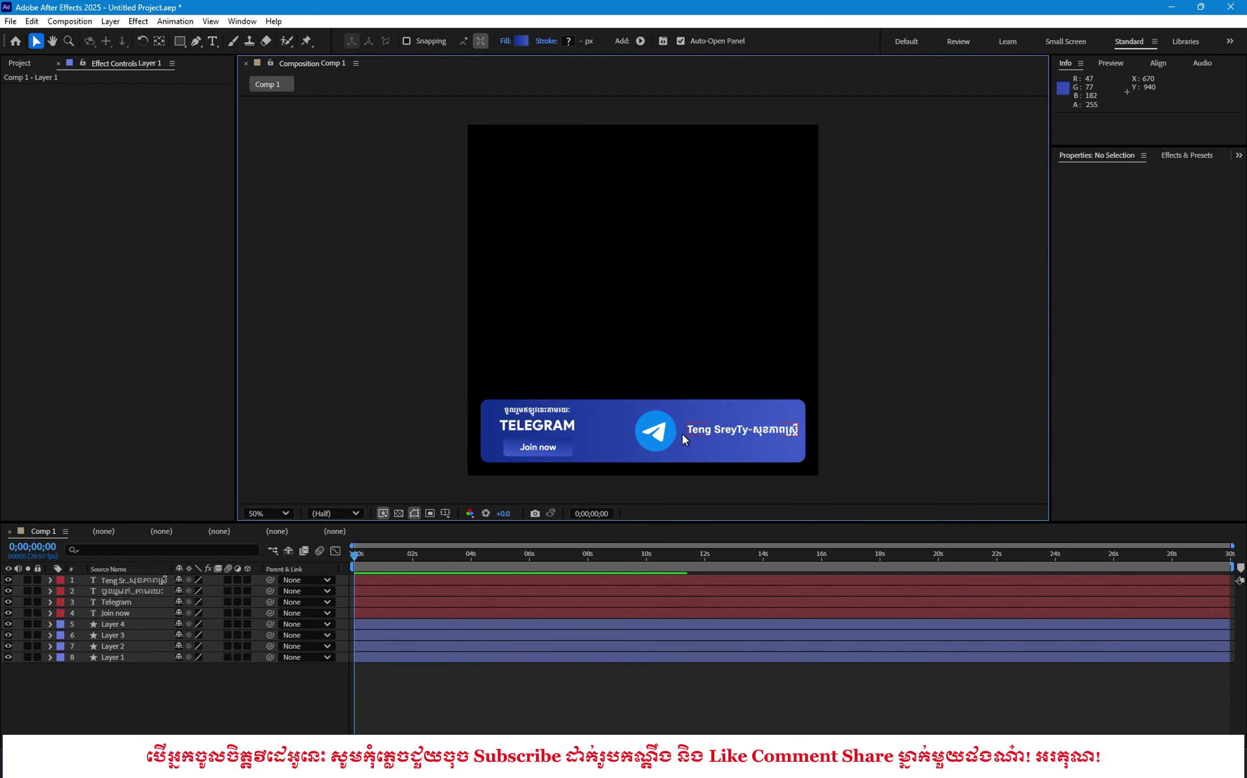
click(663, 438)
drag(664, 438, 656, 339)
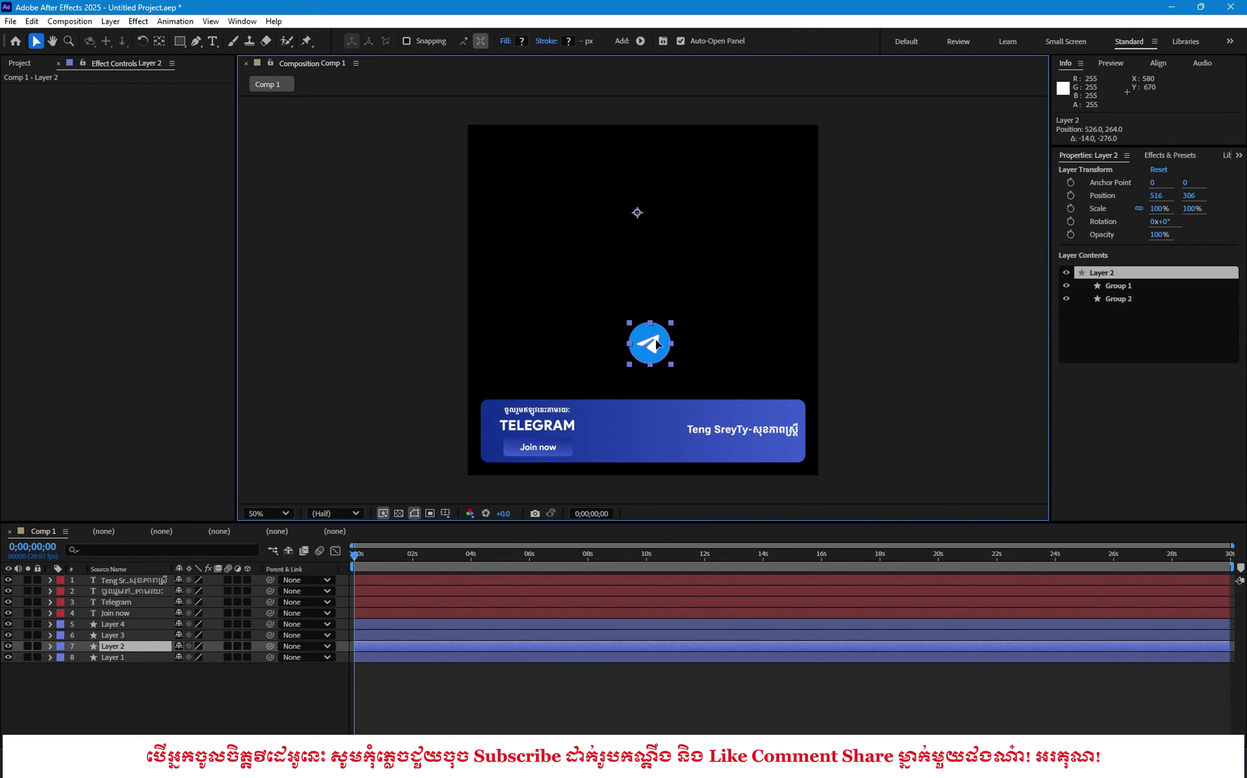
key(ctrl+z)
click(907, 348)
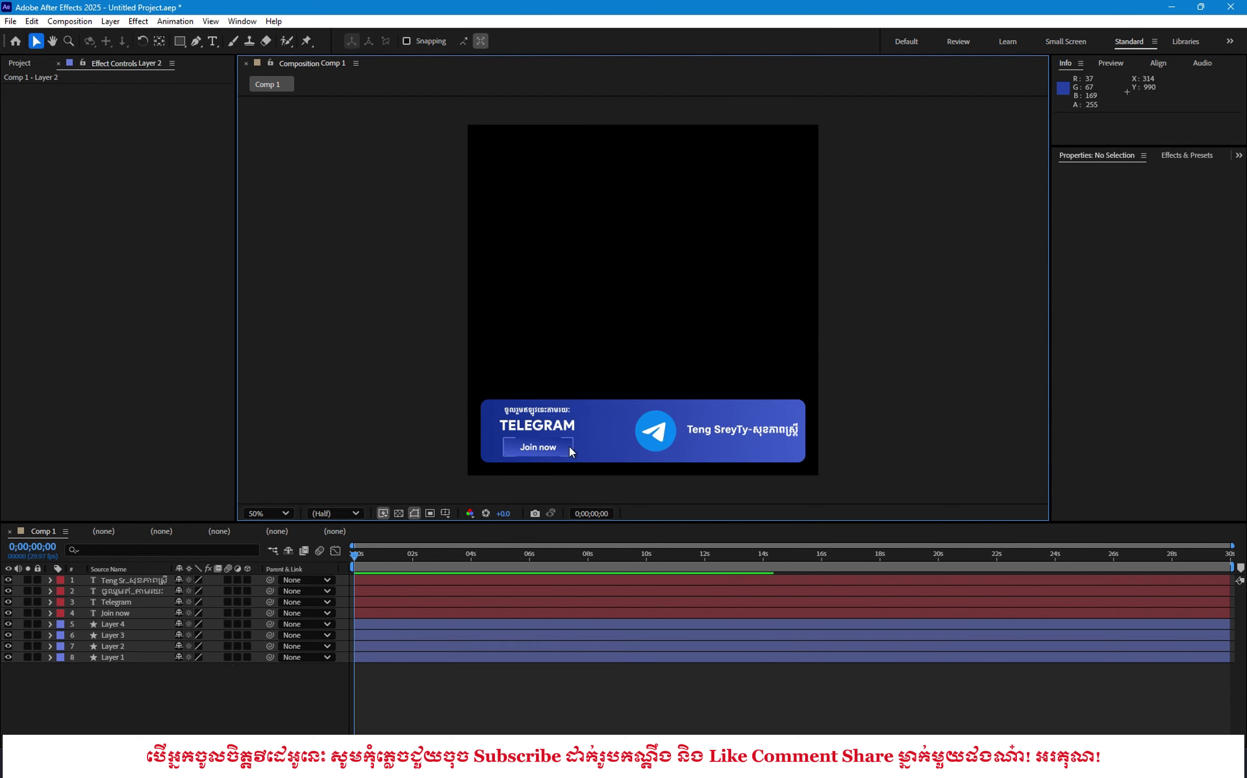
click(567, 447)
drag(572, 446, 801, 349)
key(ctrl+z)
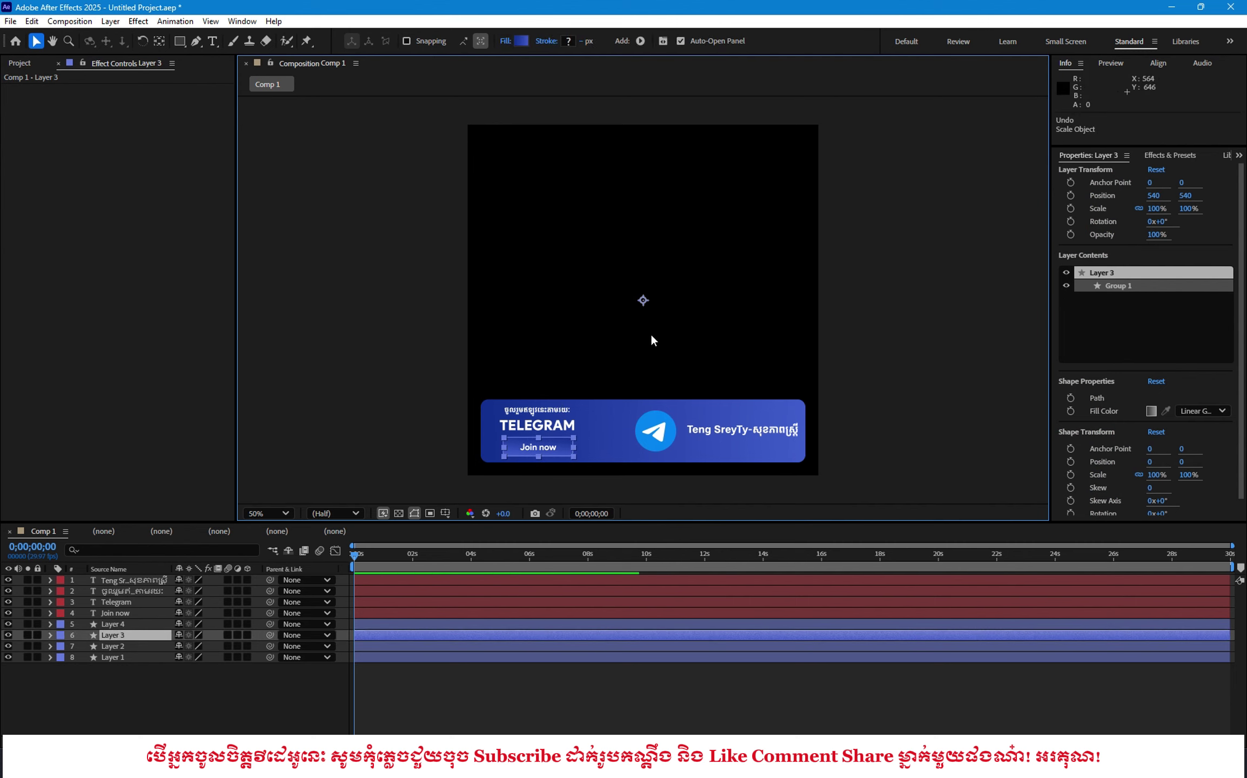
click(858, 371)
- Select the banner's background shape layer and activate the Pan Behind (Anchor Point) tool
click(728, 408)
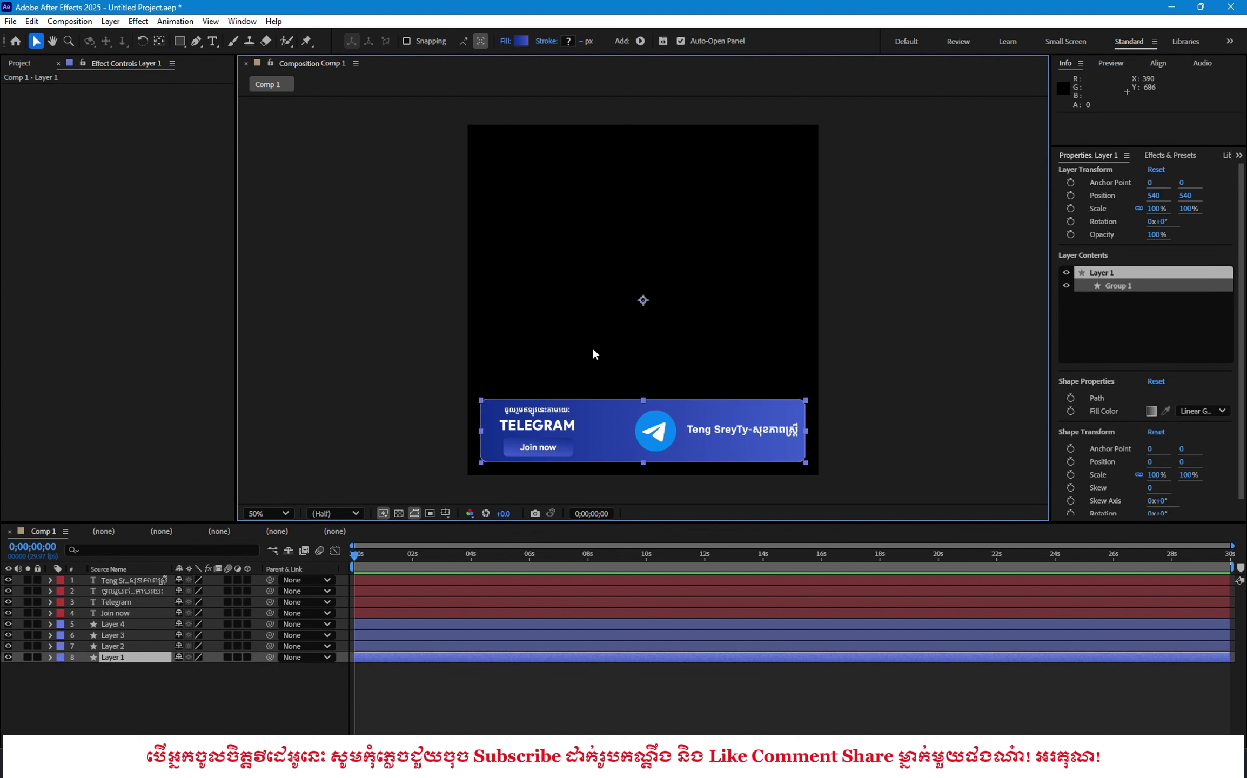
click(159, 41)
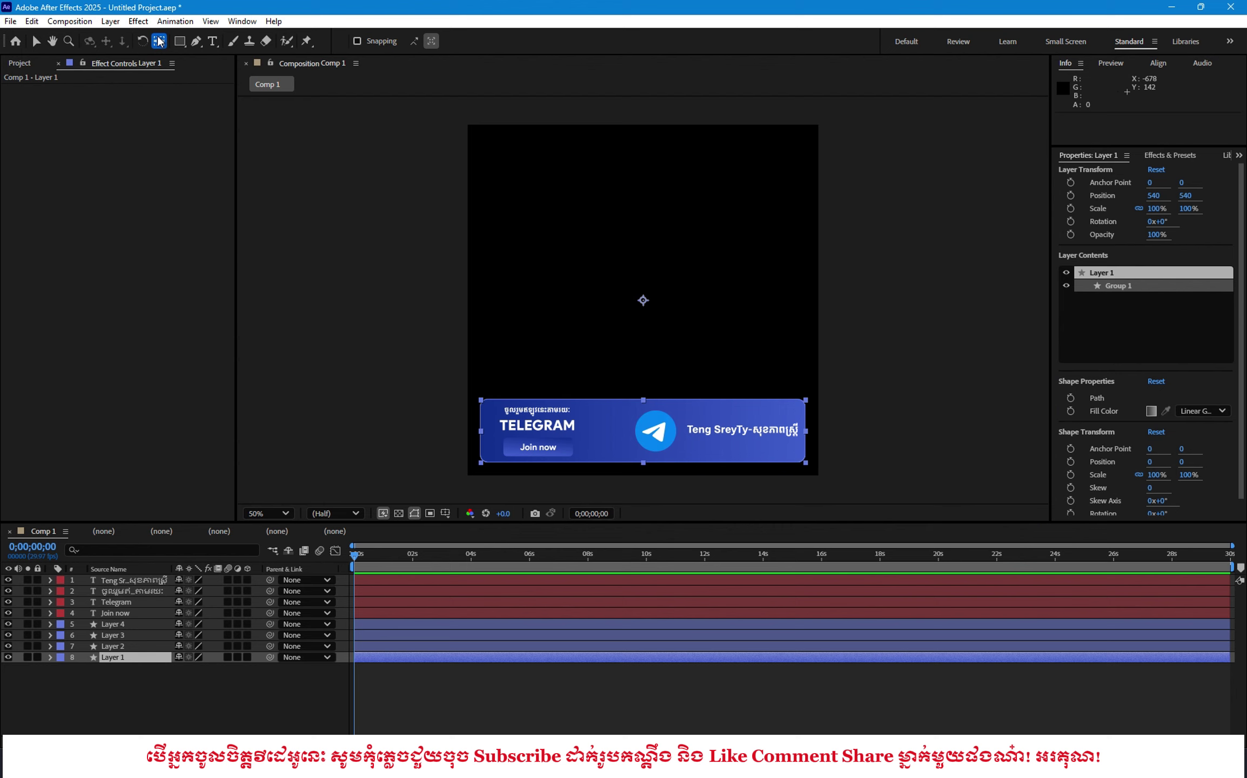
click(644, 304)
drag(643, 304, 654, 173)
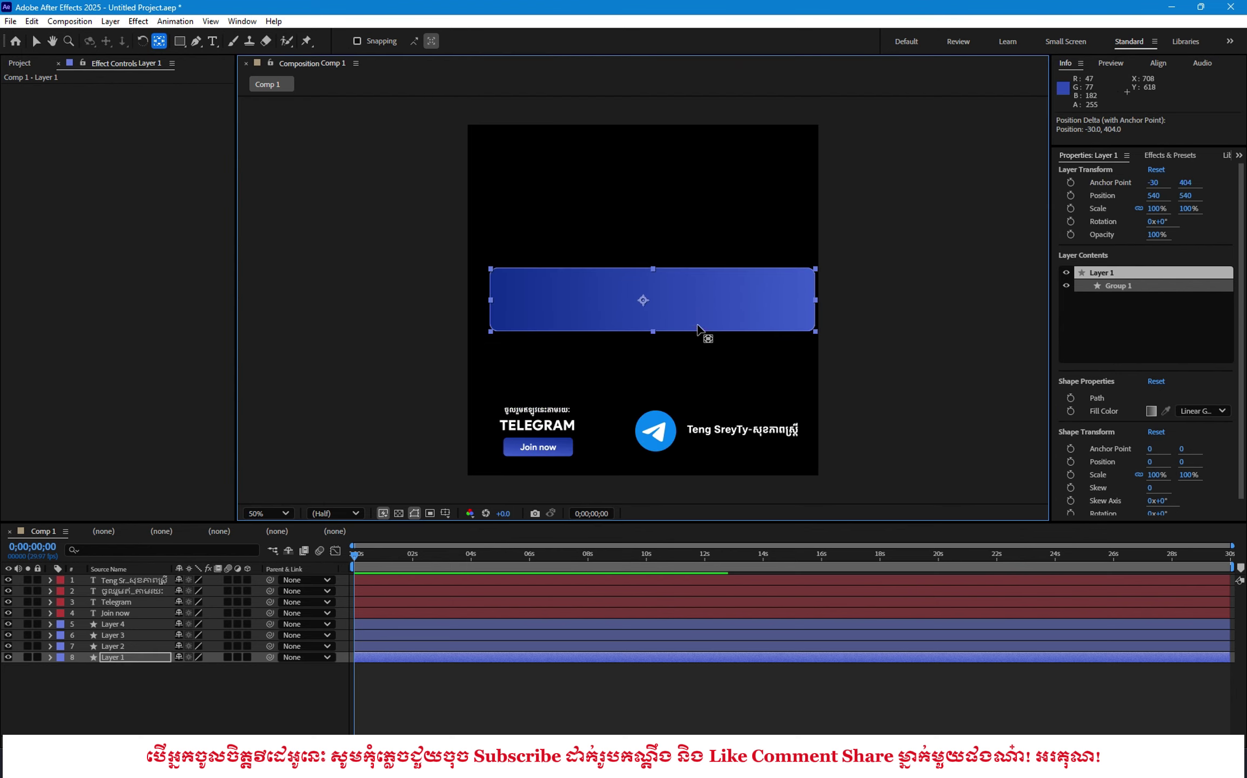
key(ctrl+z)
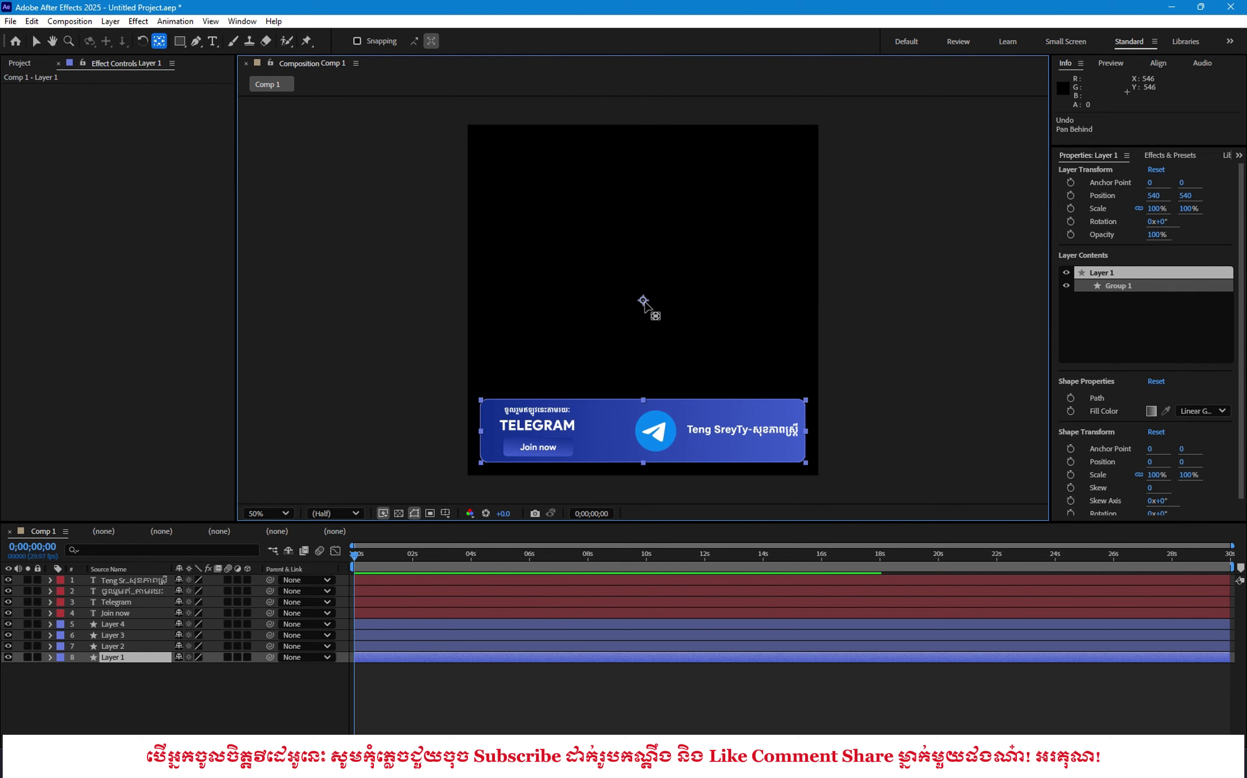
- Move the background layer's anchor point to the center of the banner, return to the Selection tool and deselect
drag(639, 412, 635, 435)
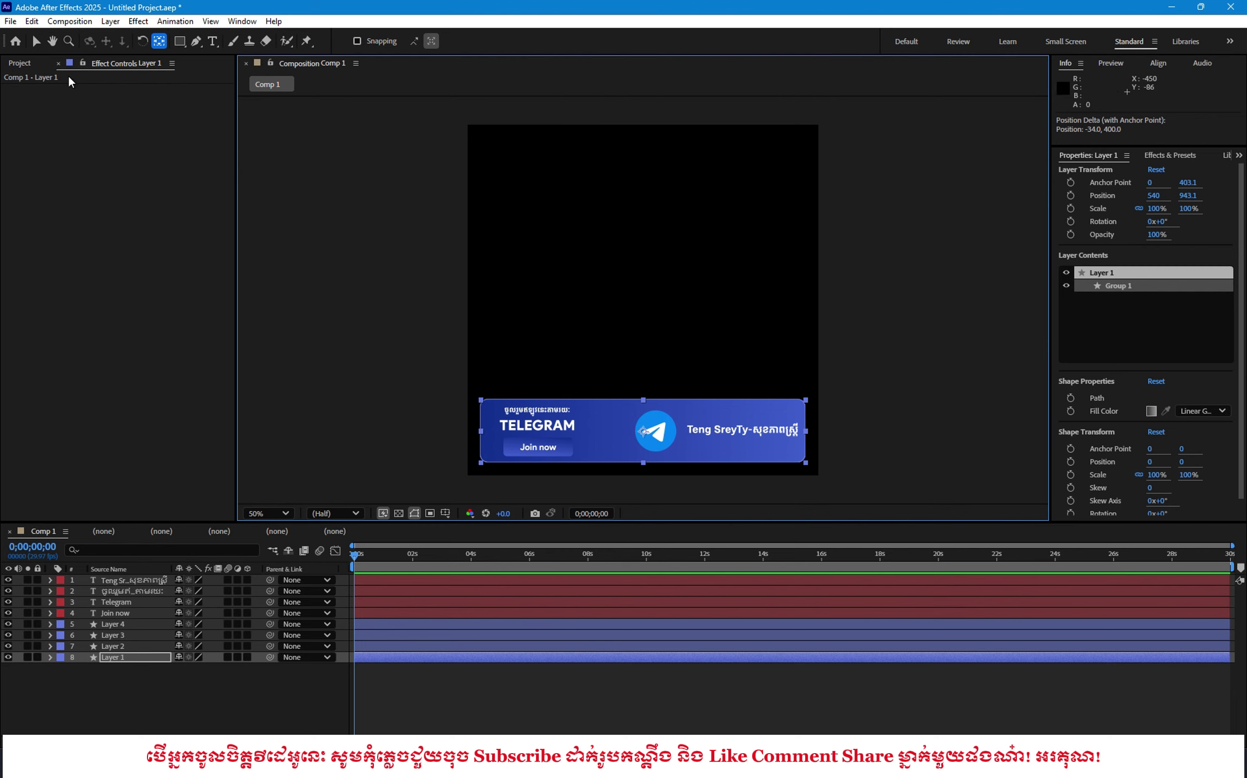
click(35, 41)
click(1010, 367)
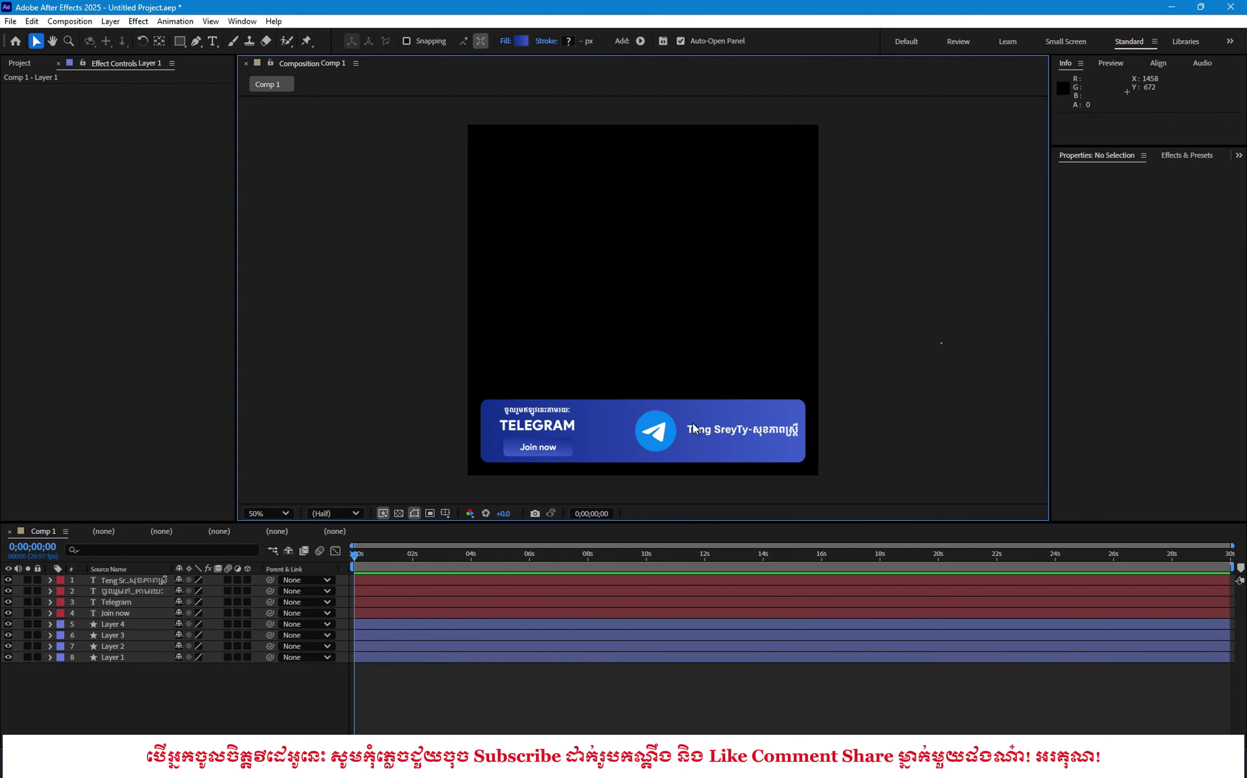
- Move the Telegram icon layer's anchor point to the center of the icon and return to the Selection tool
click(658, 436)
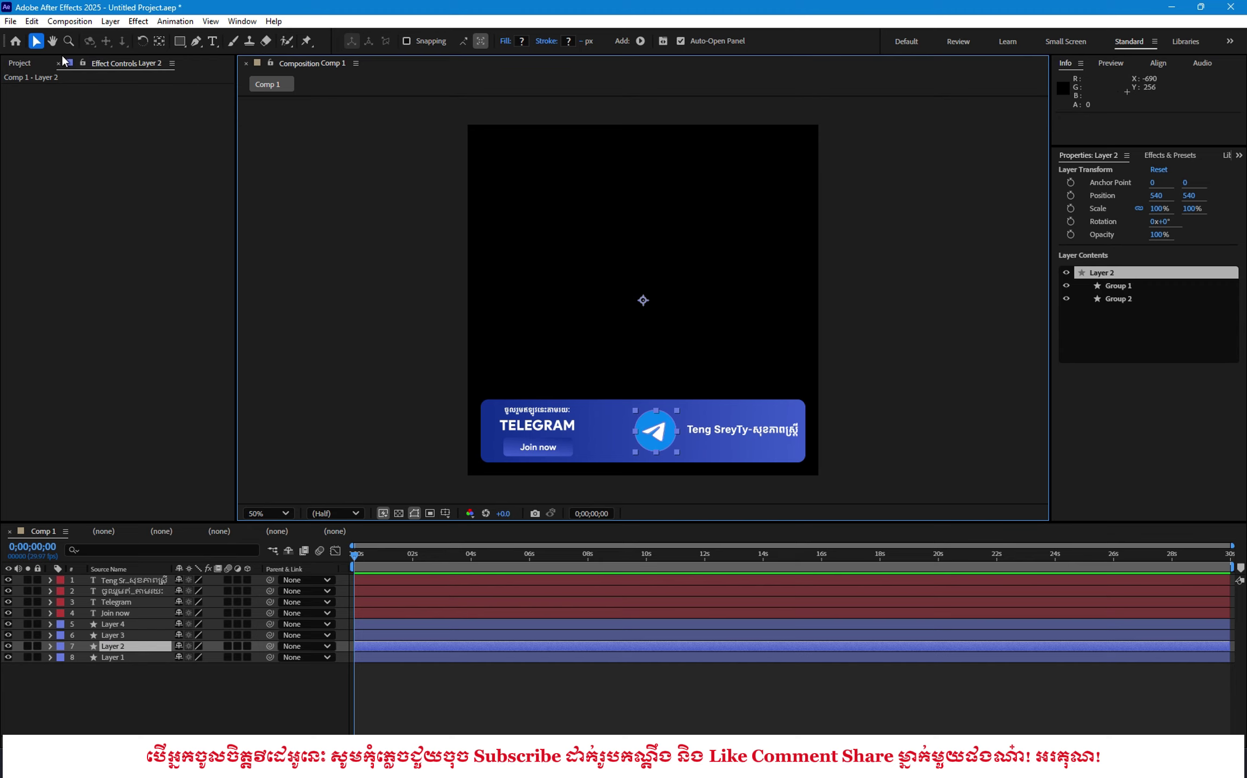
click(158, 46)
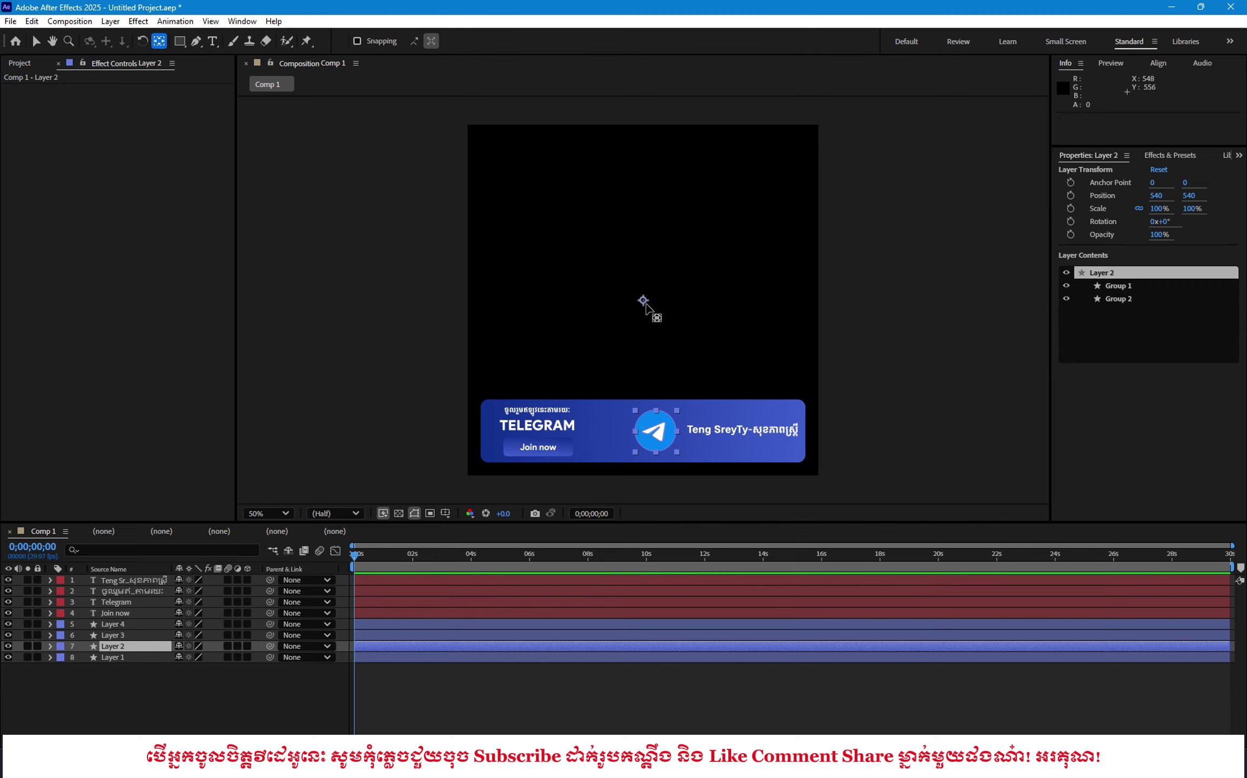
drag(643, 301, 658, 435)
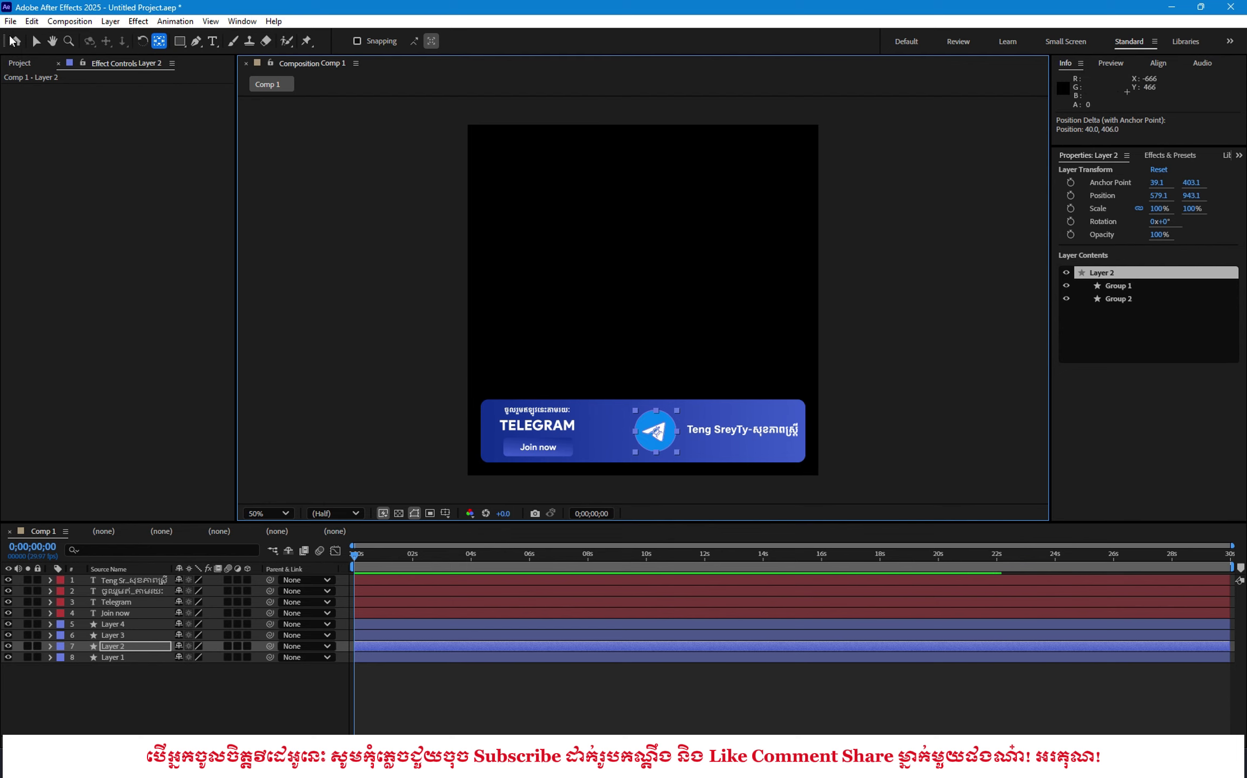
click(37, 46)
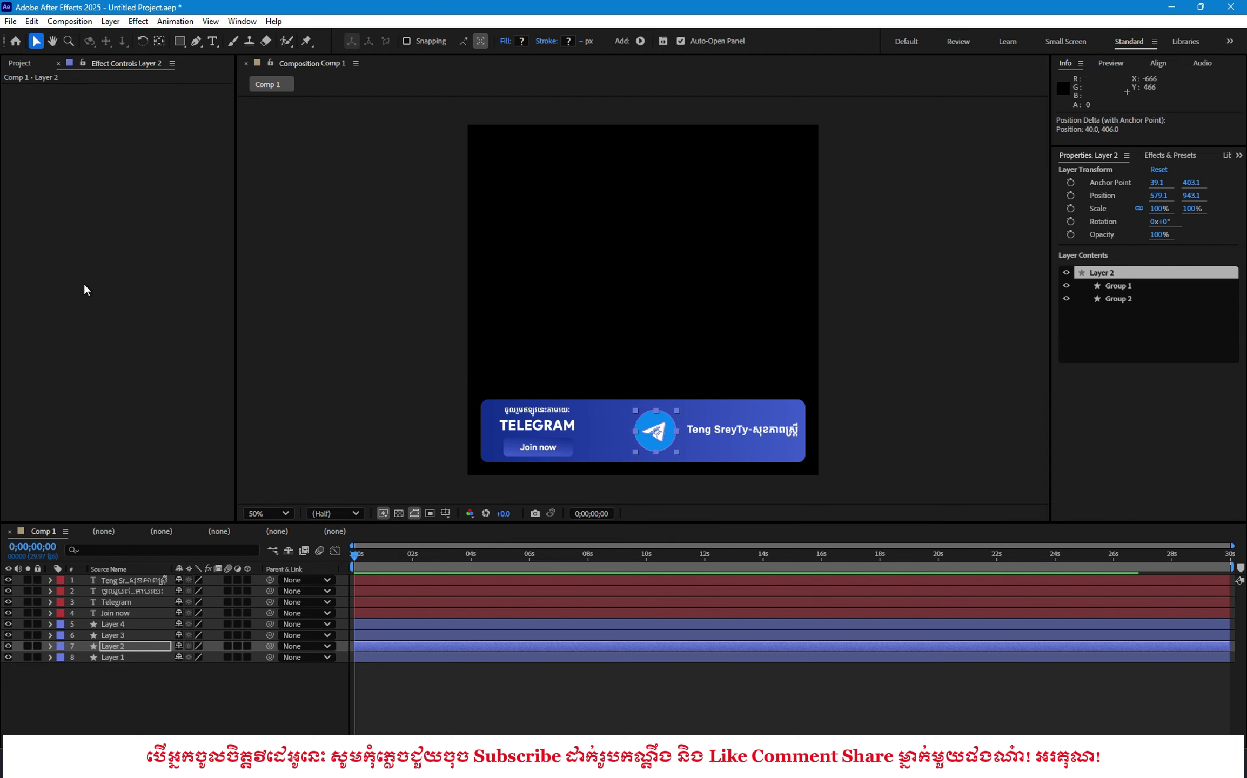
- Move the anchor point of the Join now button's shape layer to the button's center and return to the Selection tool
click(572, 449)
click(158, 41)
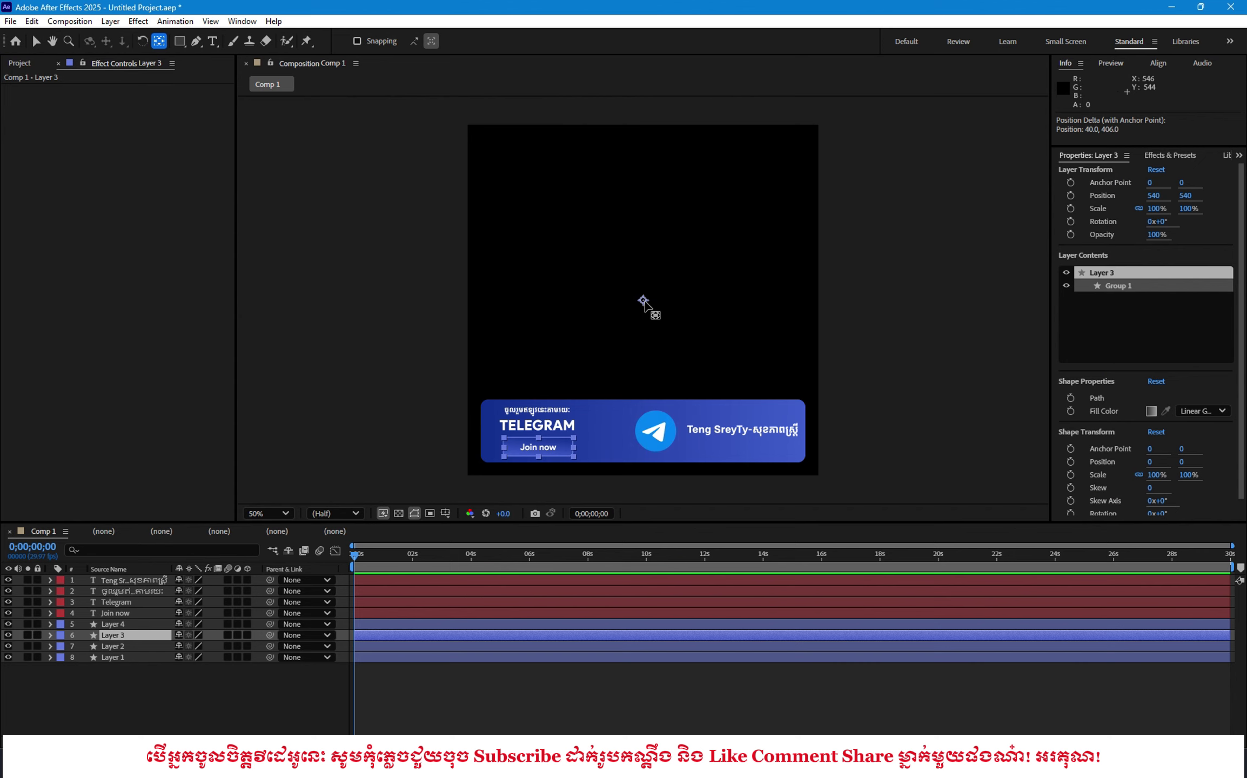
drag(644, 301, 538, 447)
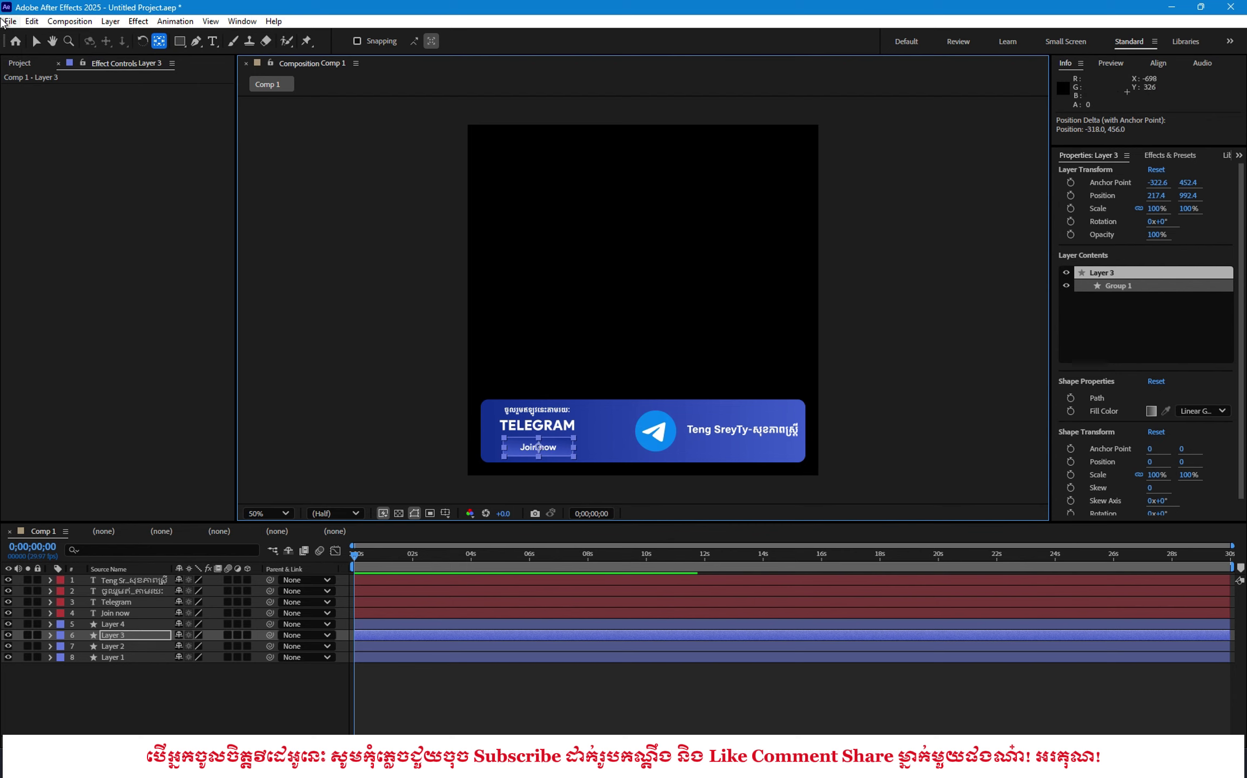
click(36, 40)
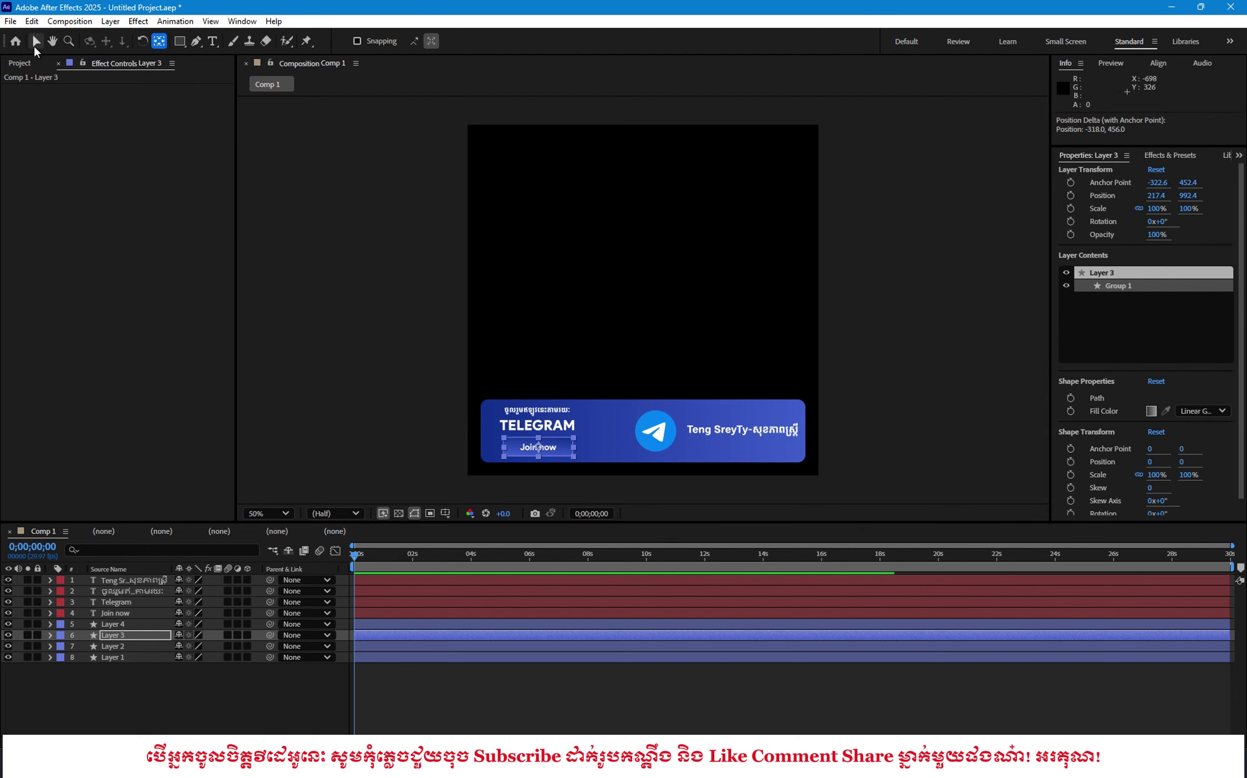
- Select the TELEGRAM text and the Khmer text line above it in turn to check their anchor points
click(564, 425)
click(327, 400)
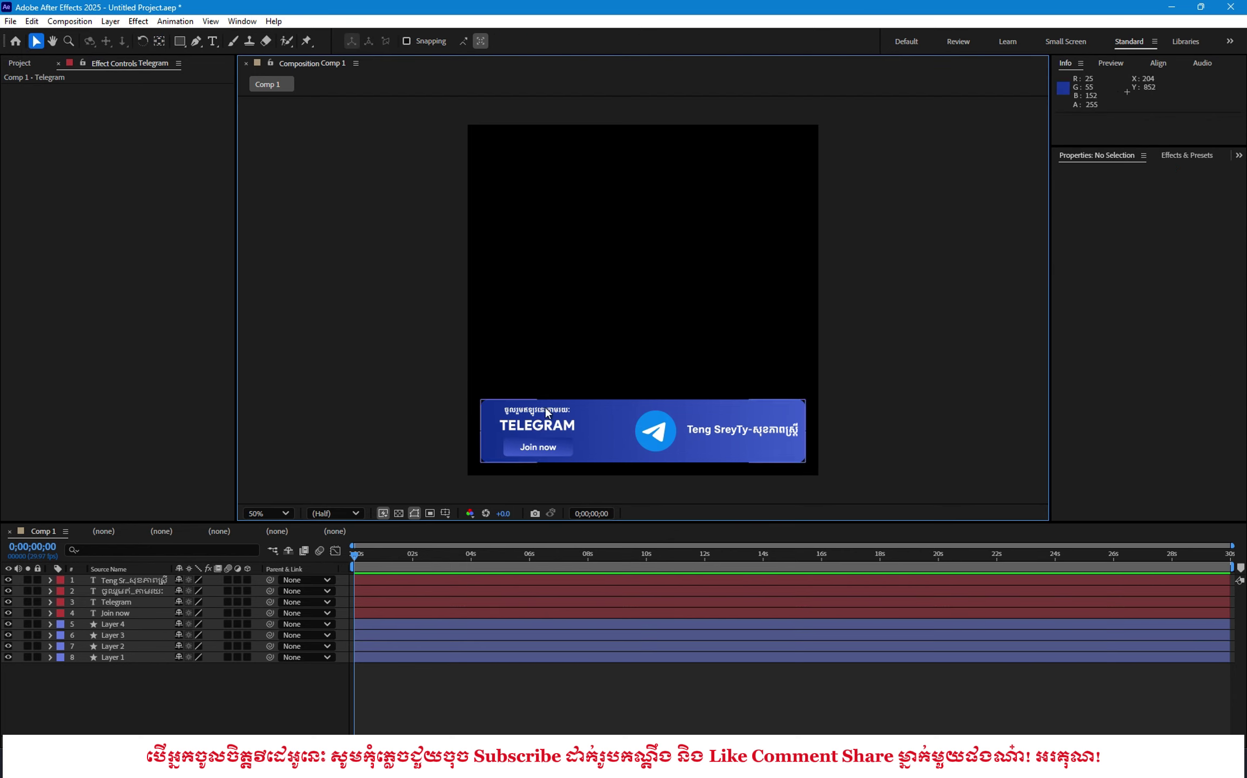
click(546, 407)
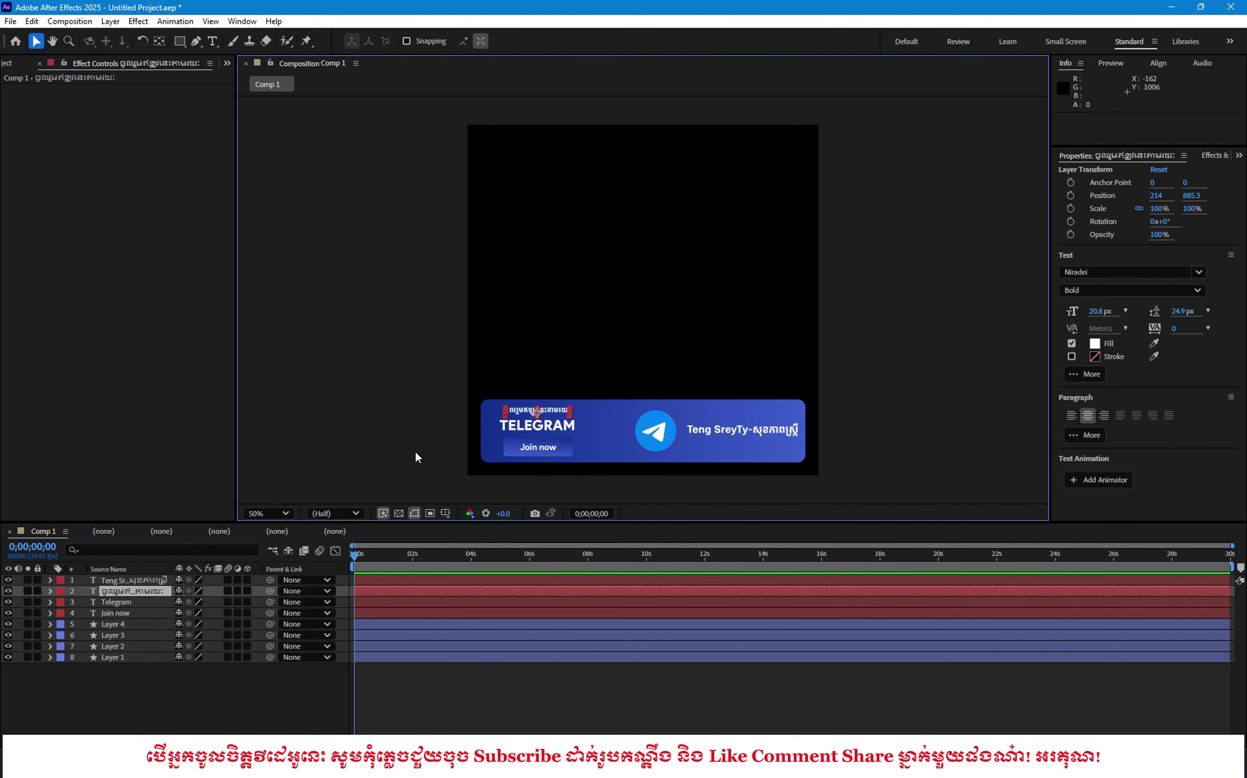
- Move the TELEGRAM text layer's anchor point from the text baseline to the center of the word, at about -1, -15.5
scroll(536, 406, up, 2)
drag(587, 423, 524, 233)
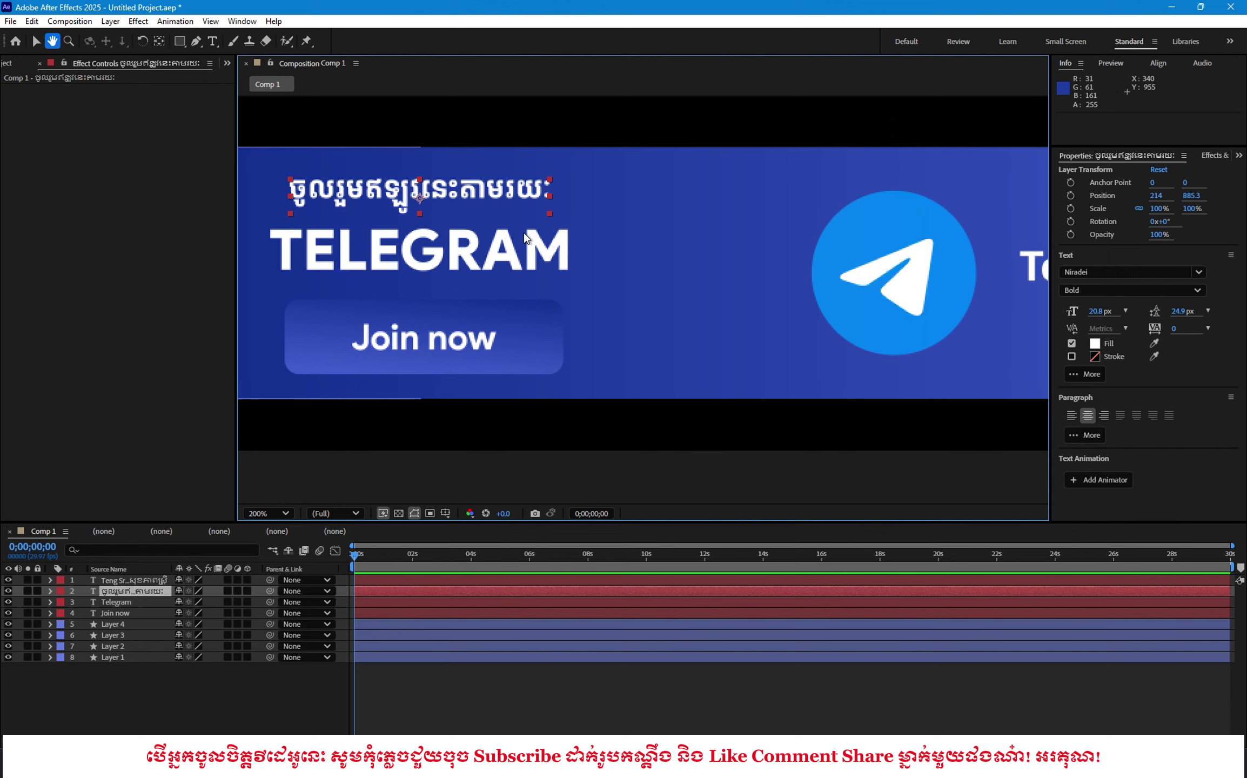
key(v)
click(448, 251)
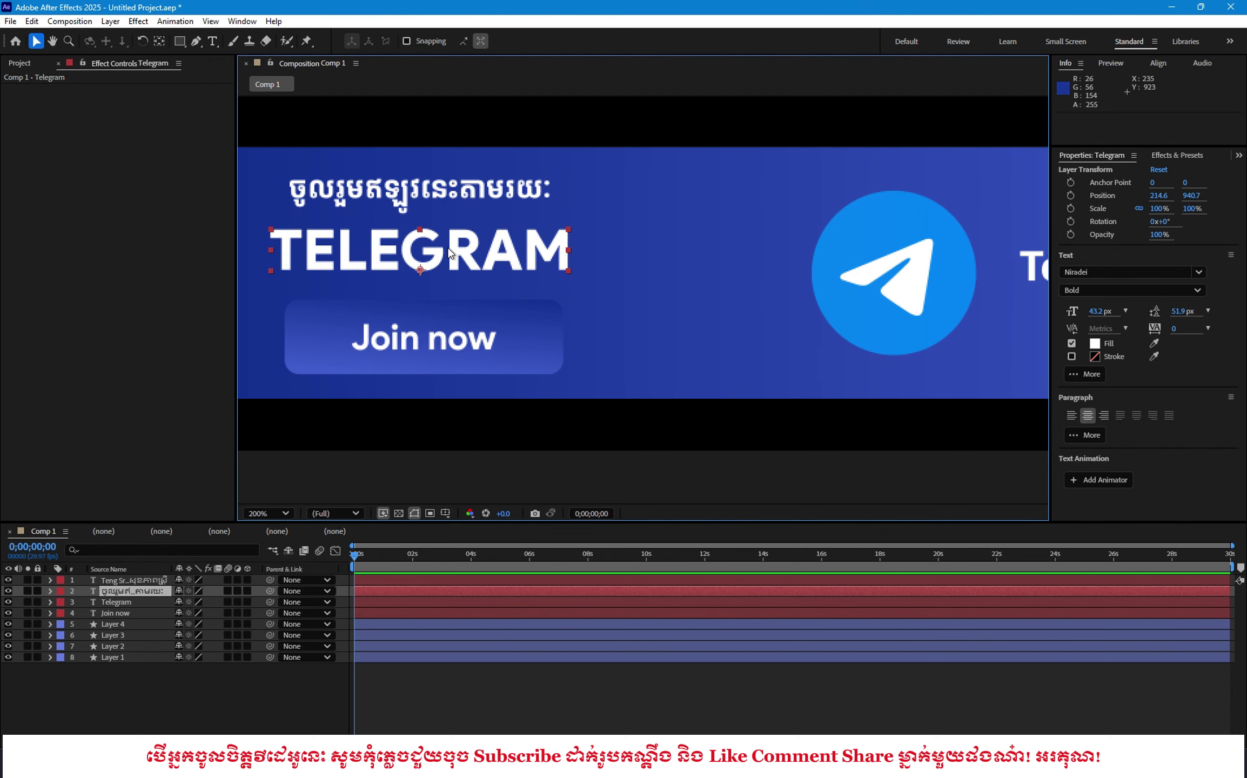
click(159, 42)
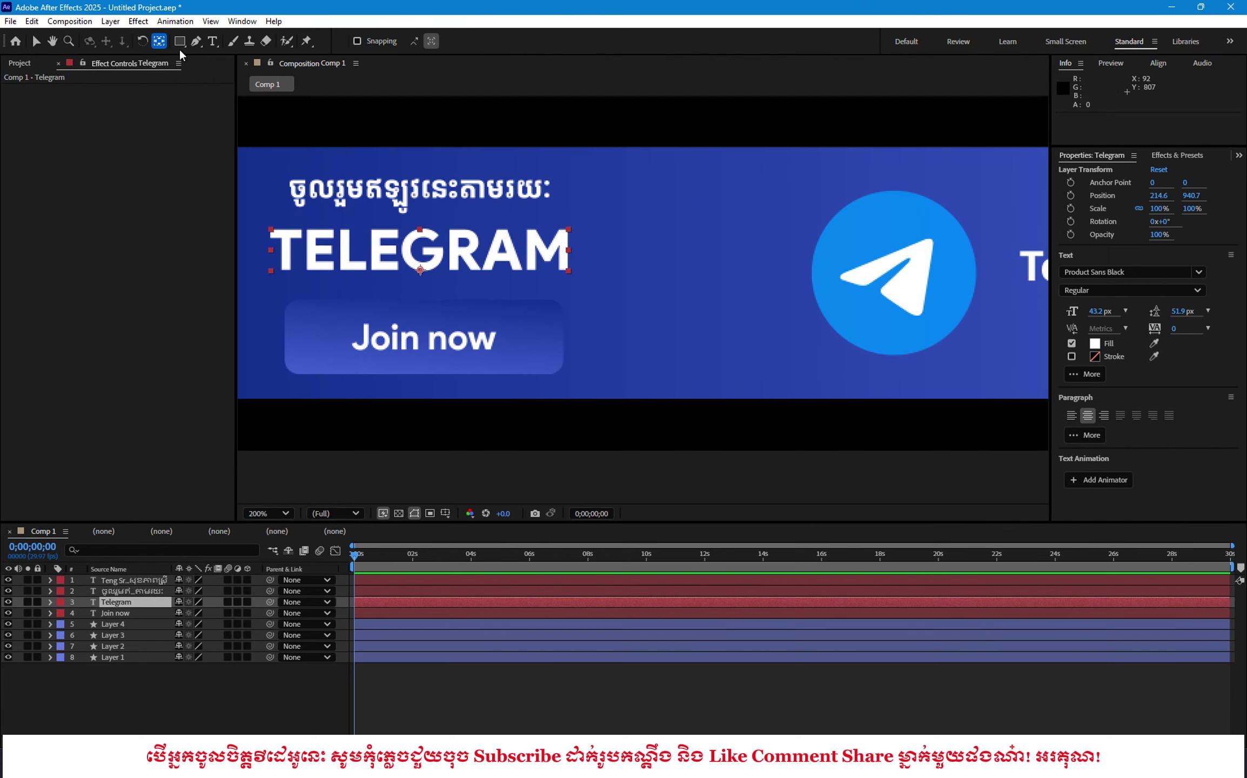
click(421, 269)
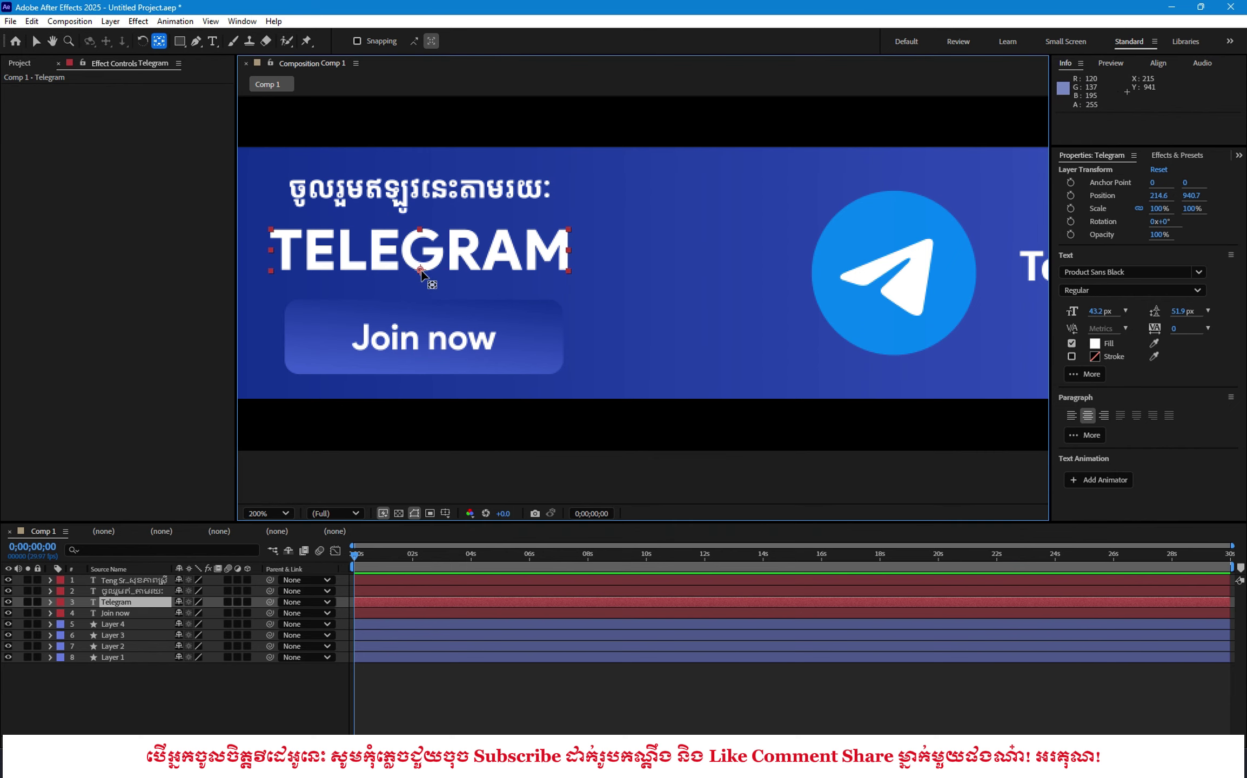
drag(421, 269, 419, 250)
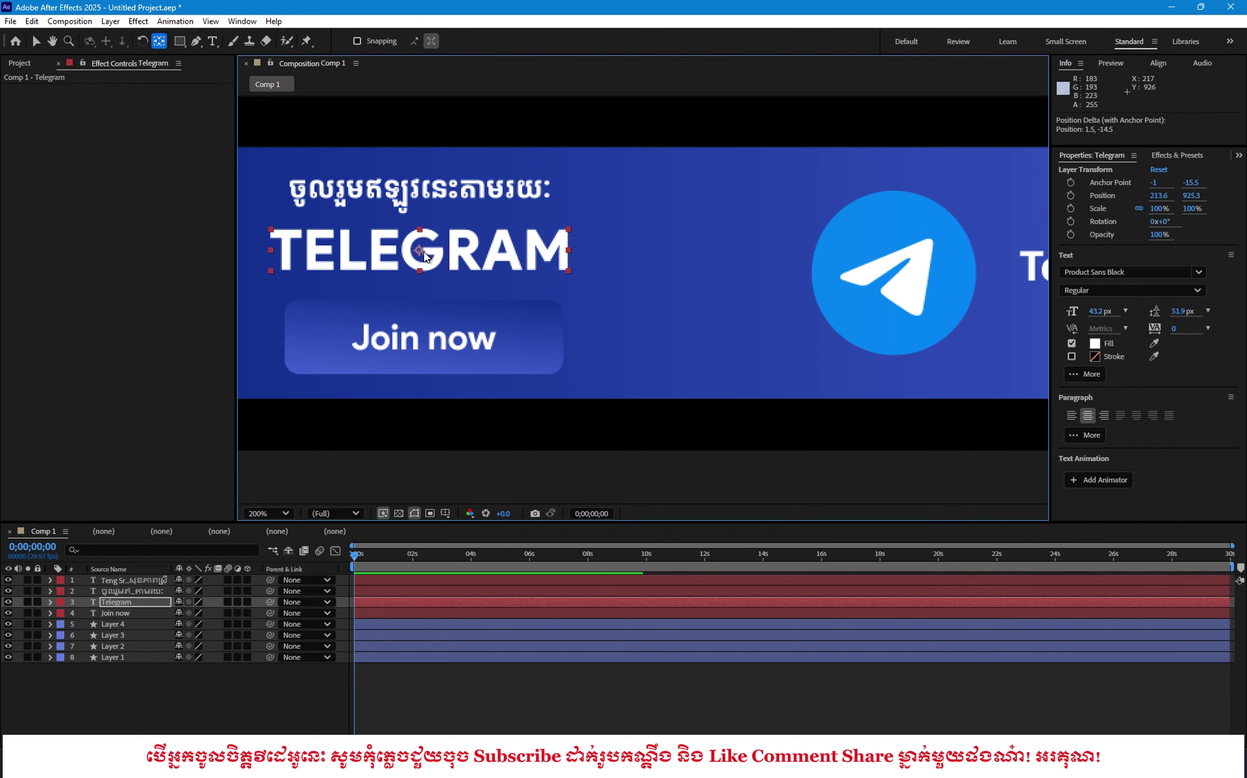
scroll(452, 329, down, 2)
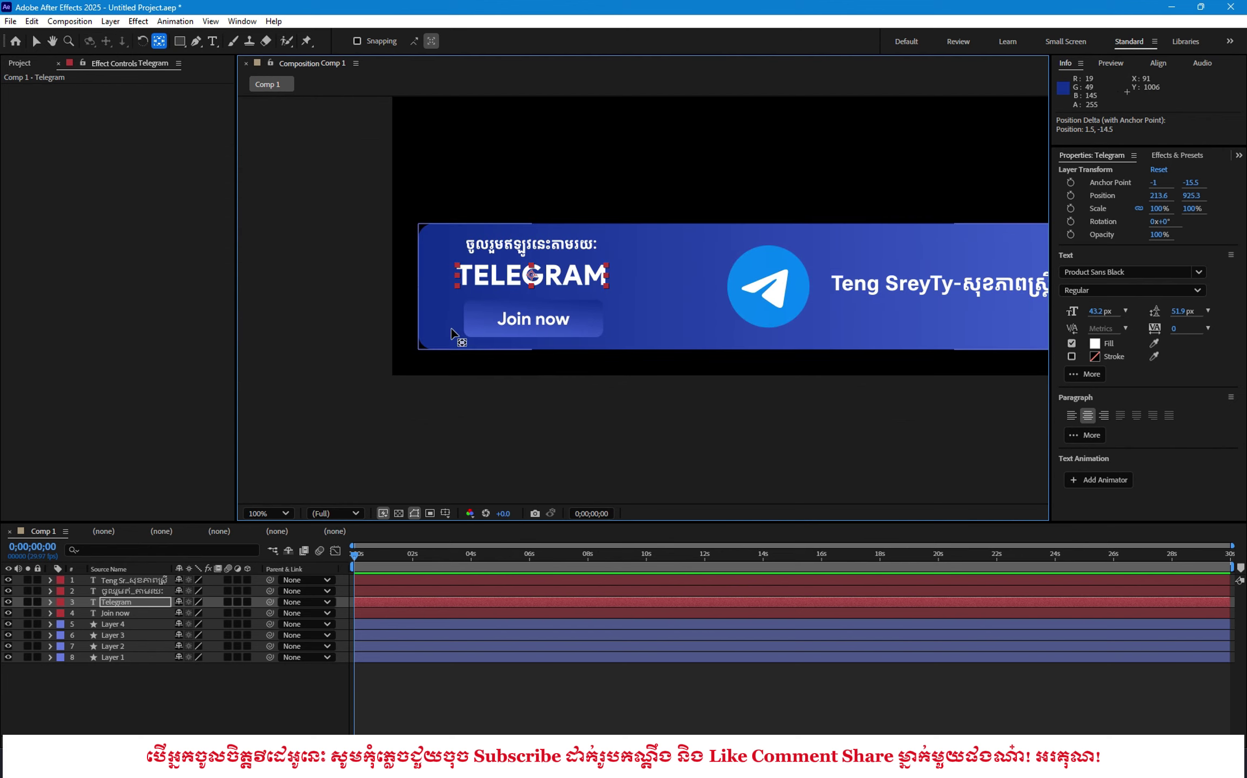